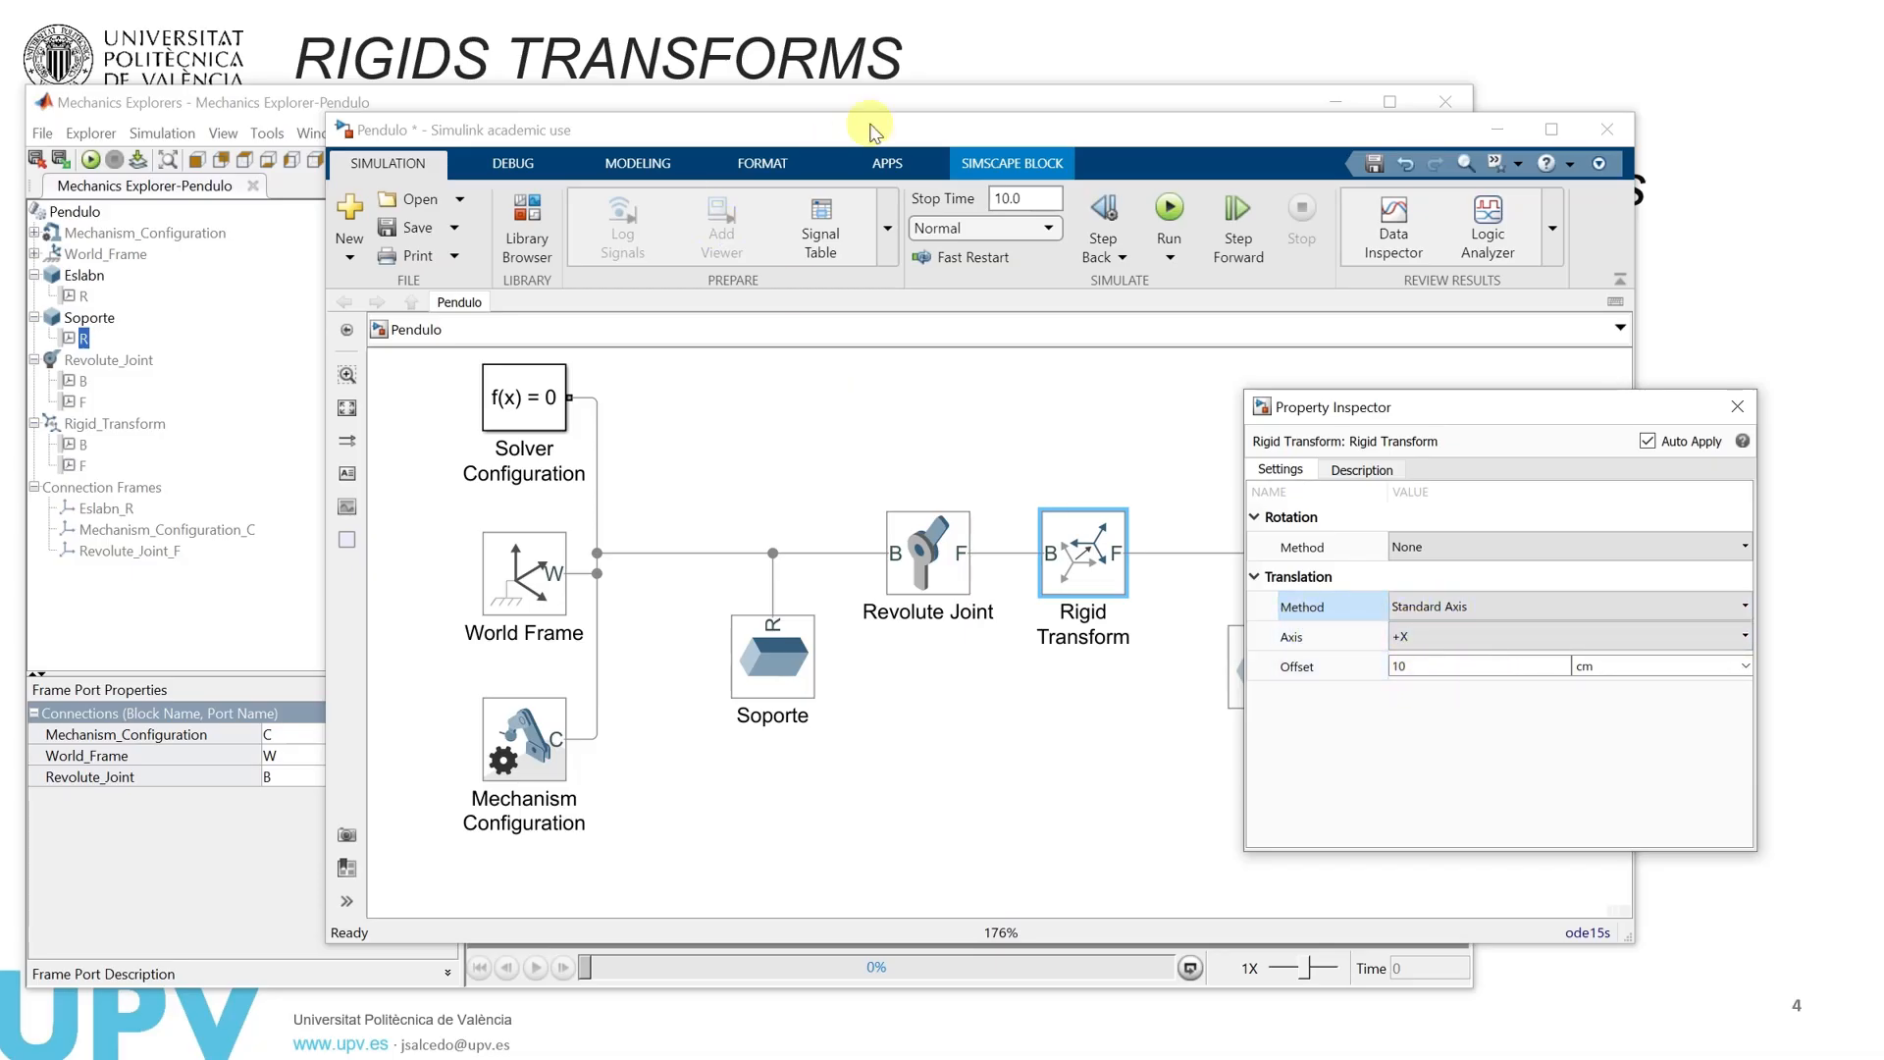
Switch to Mechanics Explorer and fit the updated pendulum model in the view.
left_click(803, 102)
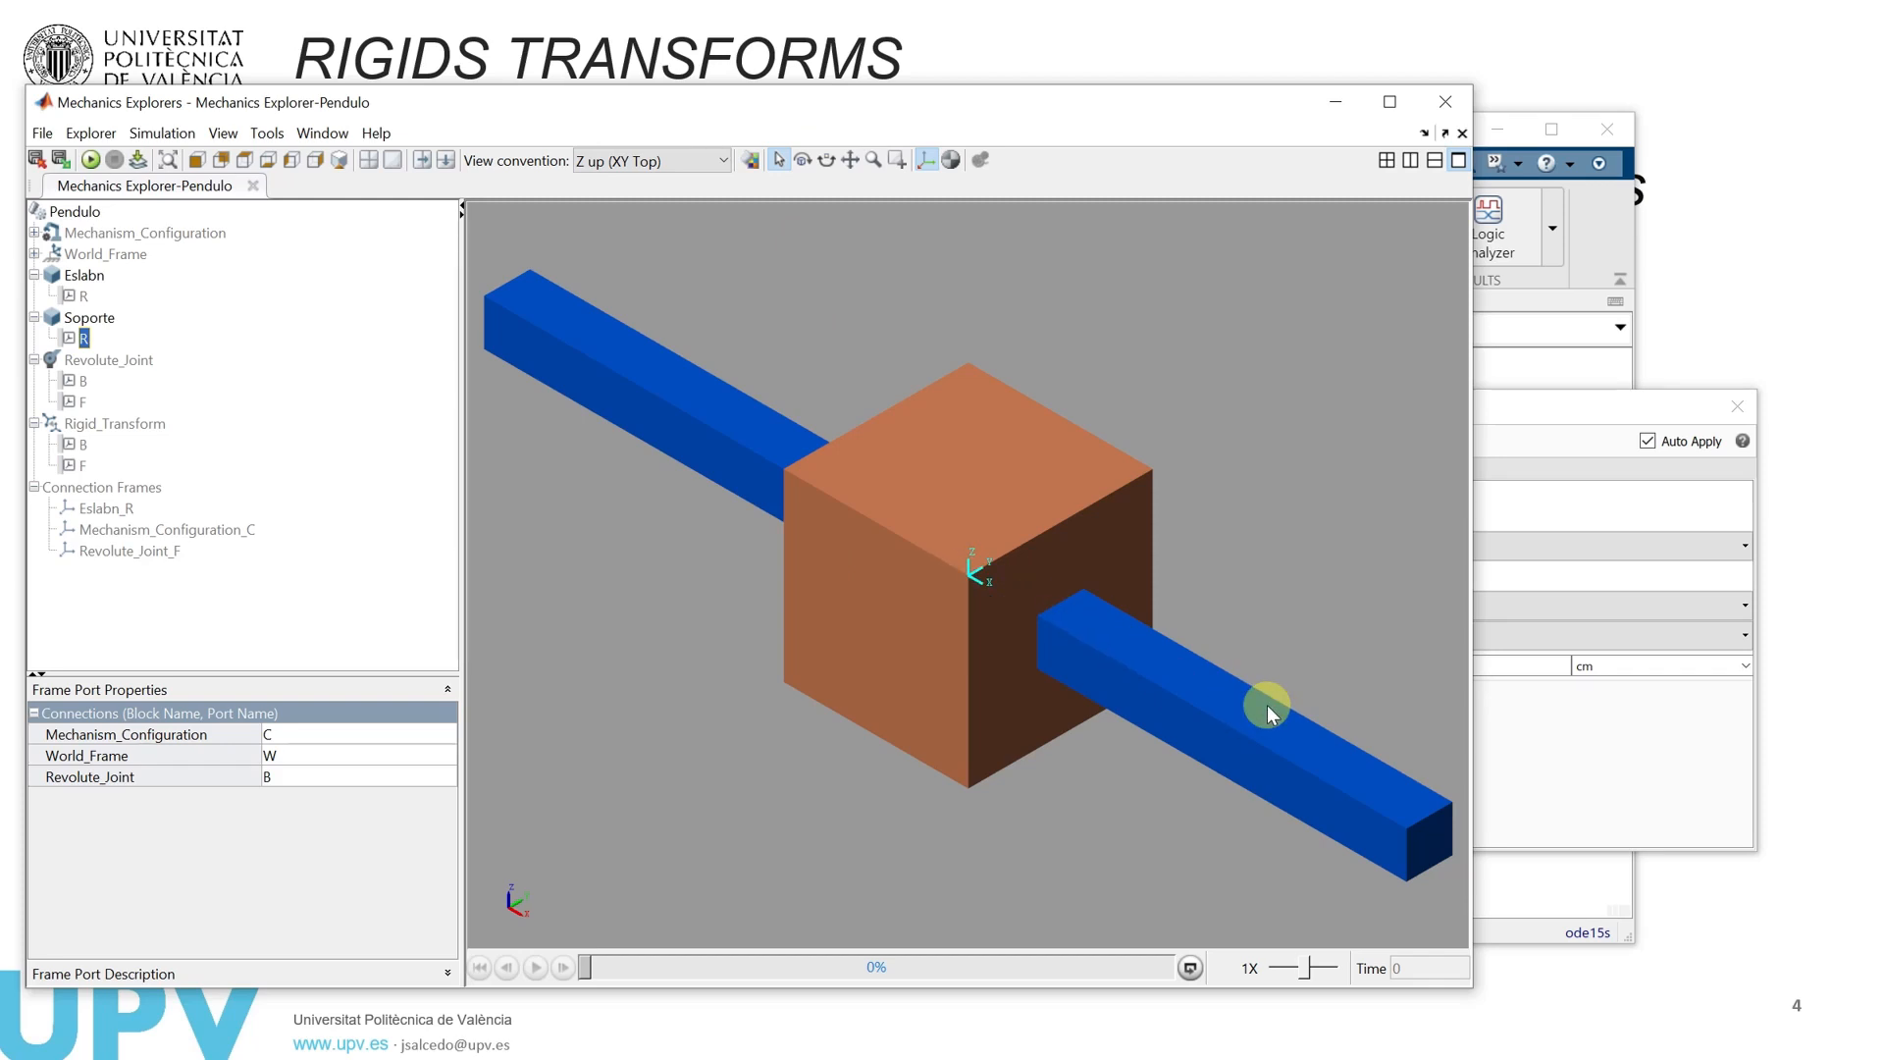
left_click(1359, 609)
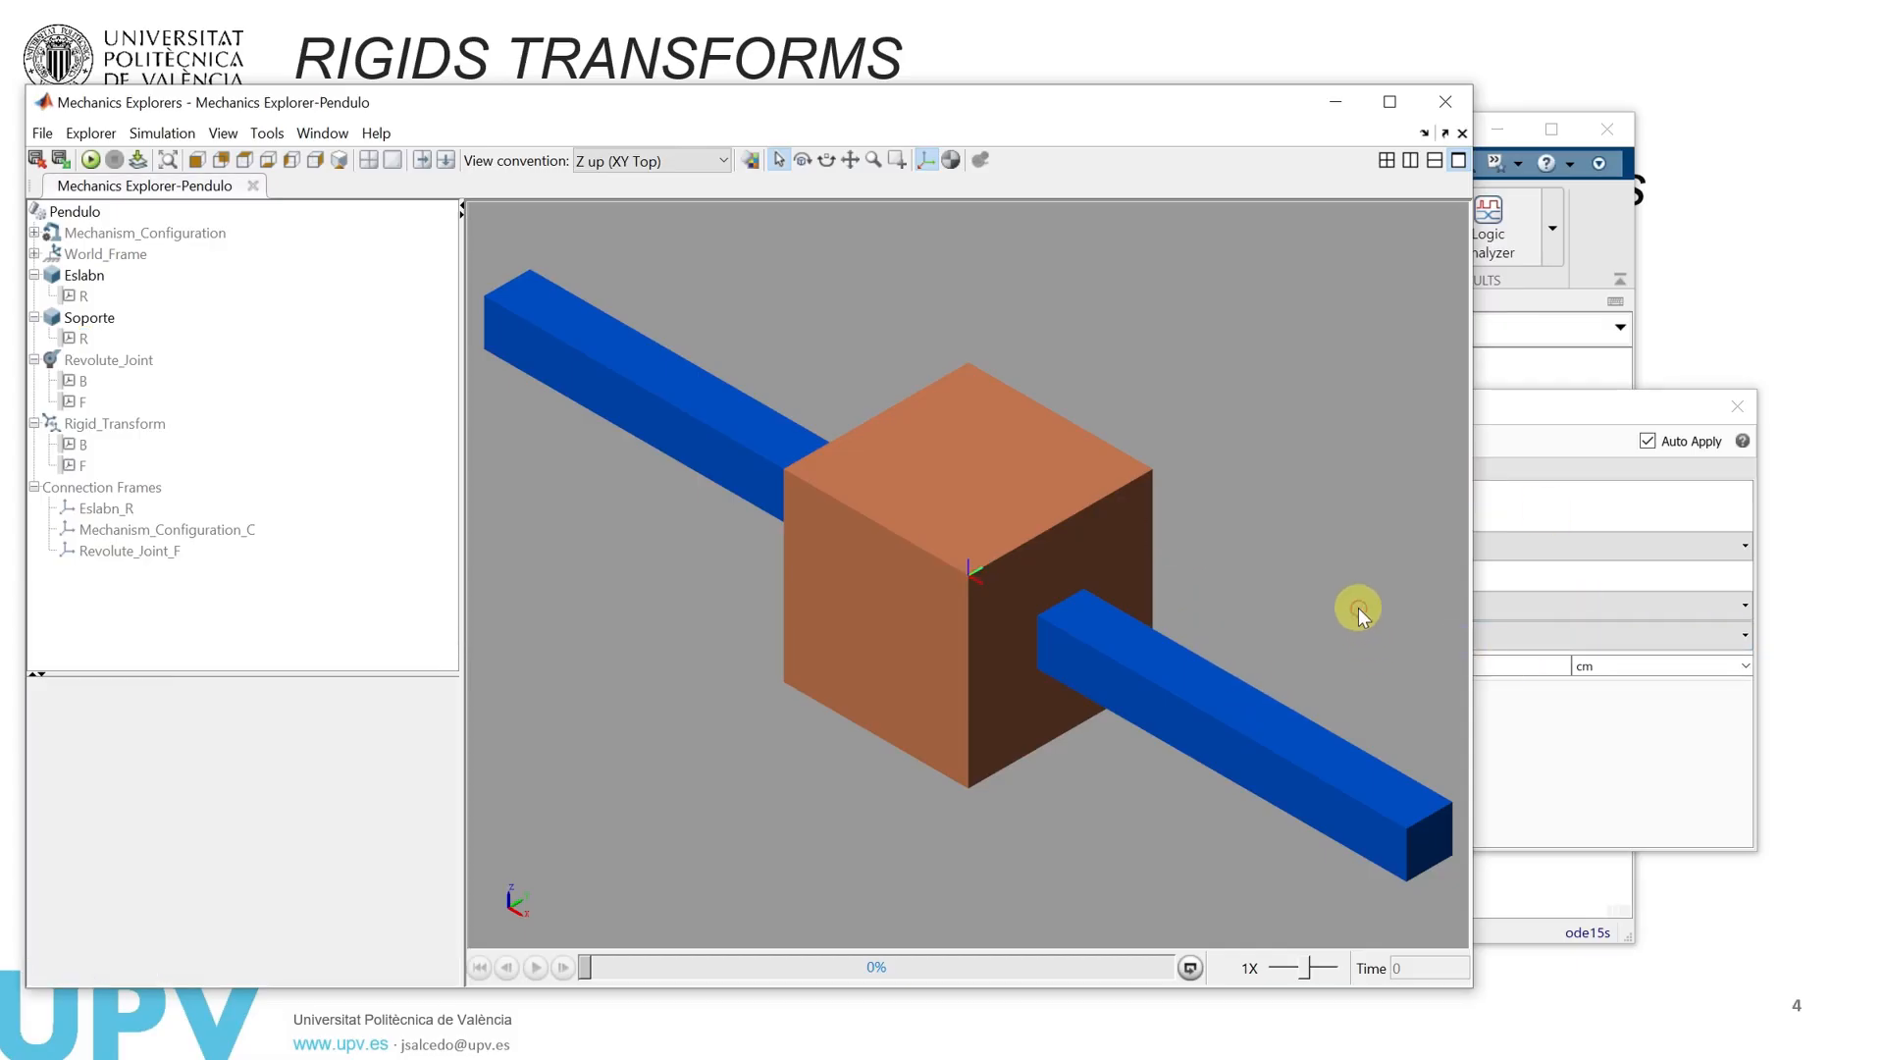
left_click(165, 160)
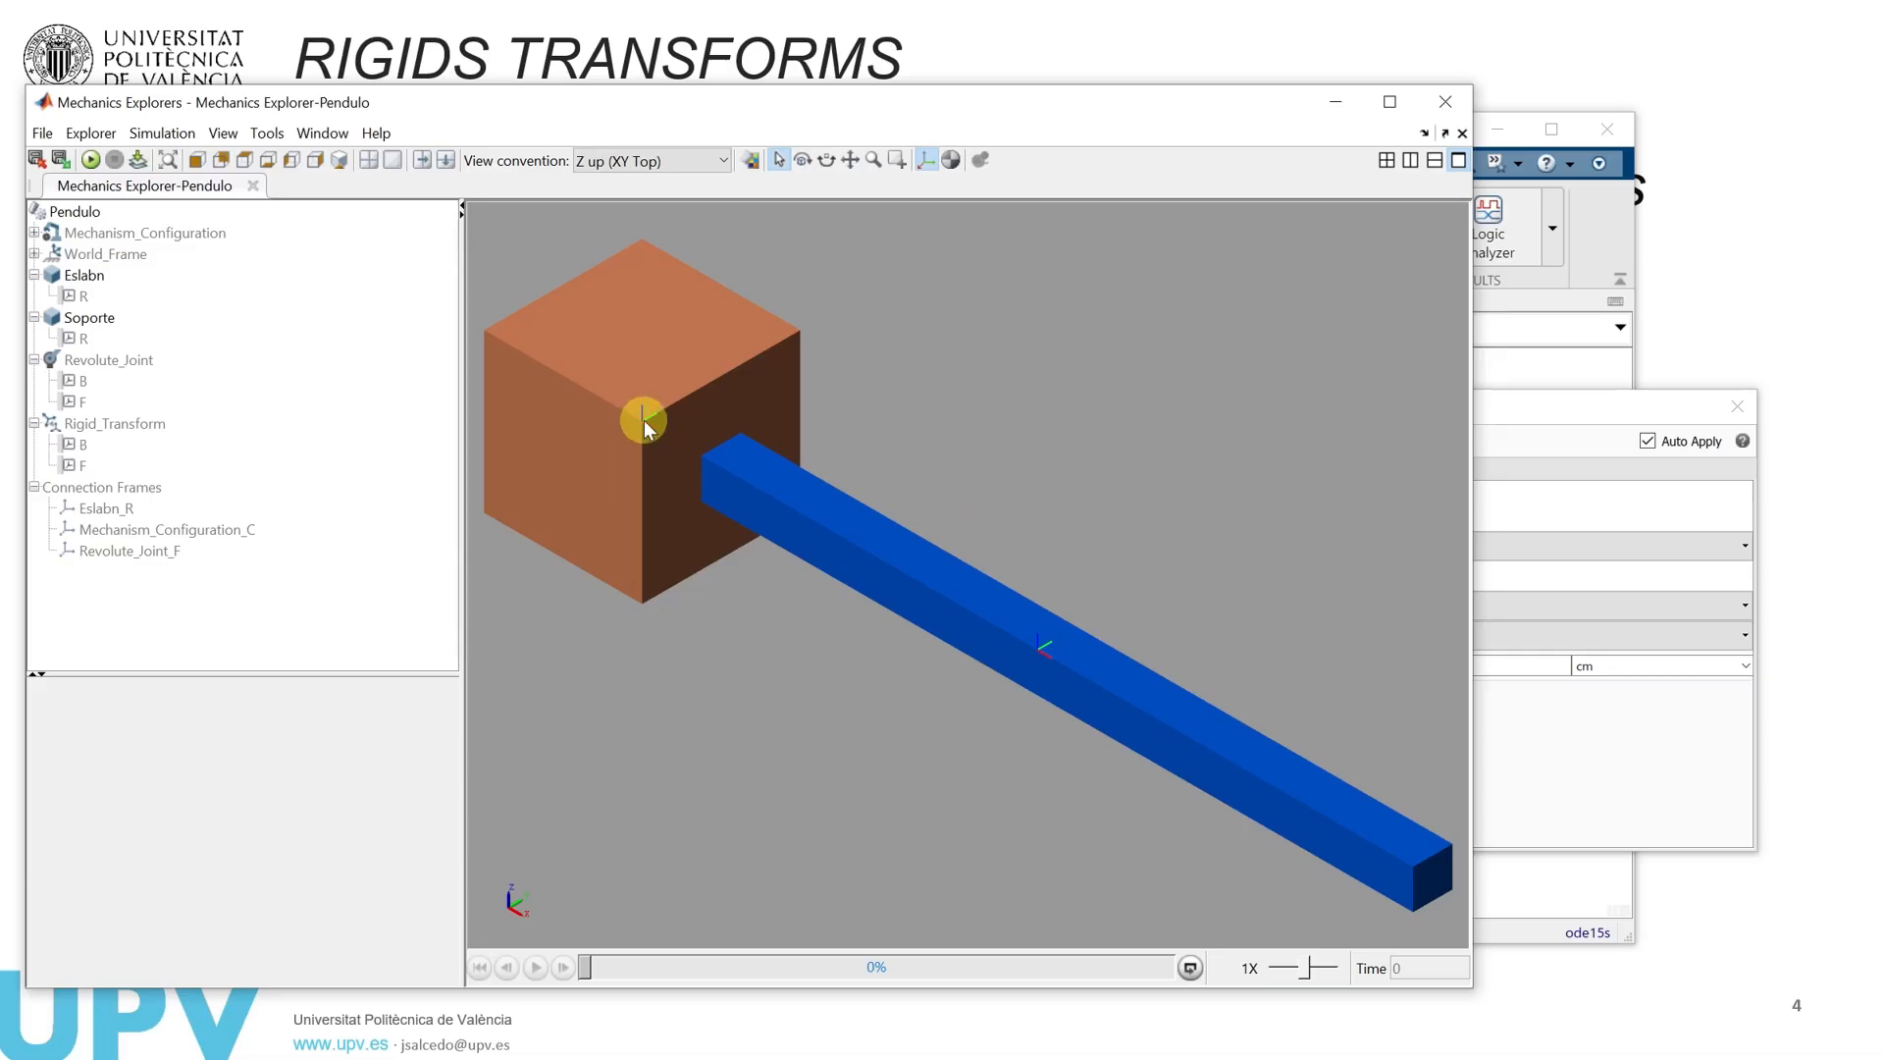
Examine the reference frames of Soporte and Eslabn and the B and F frames of Rigid_Transform.
left_click(84, 340)
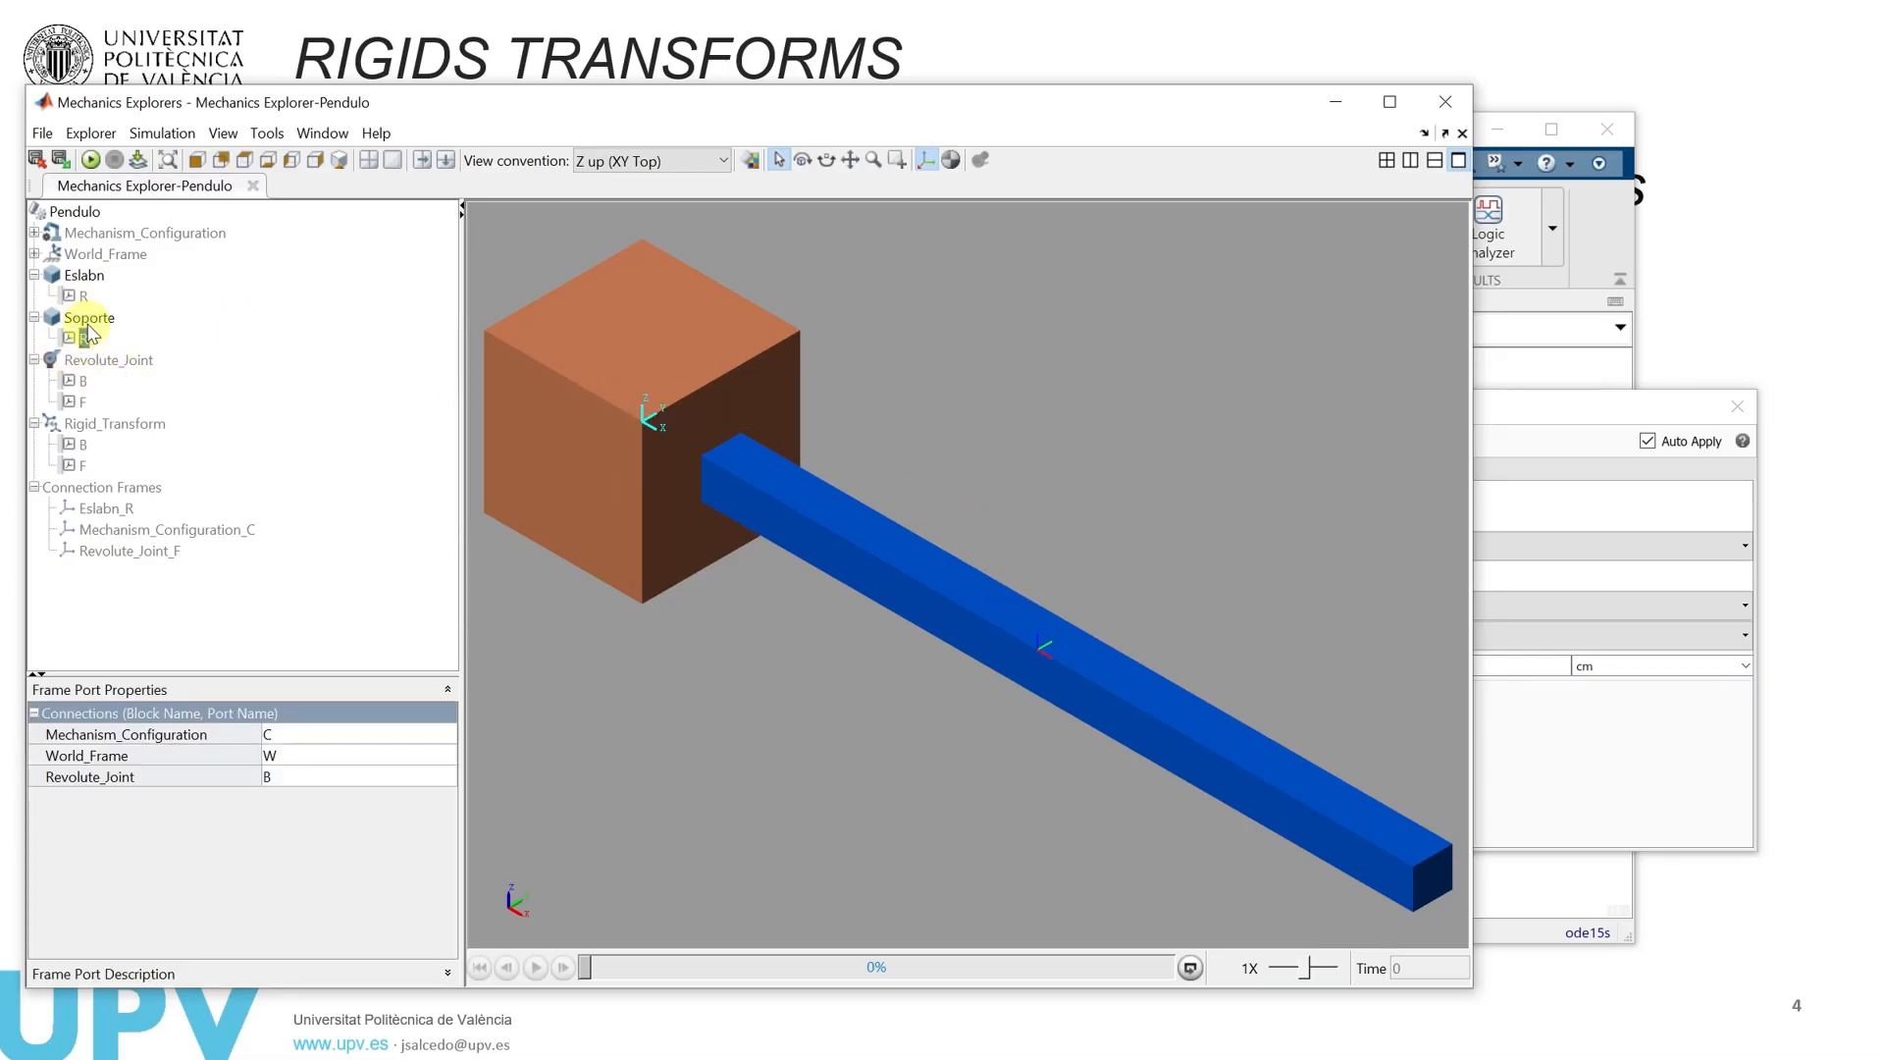
left_click(82, 297)
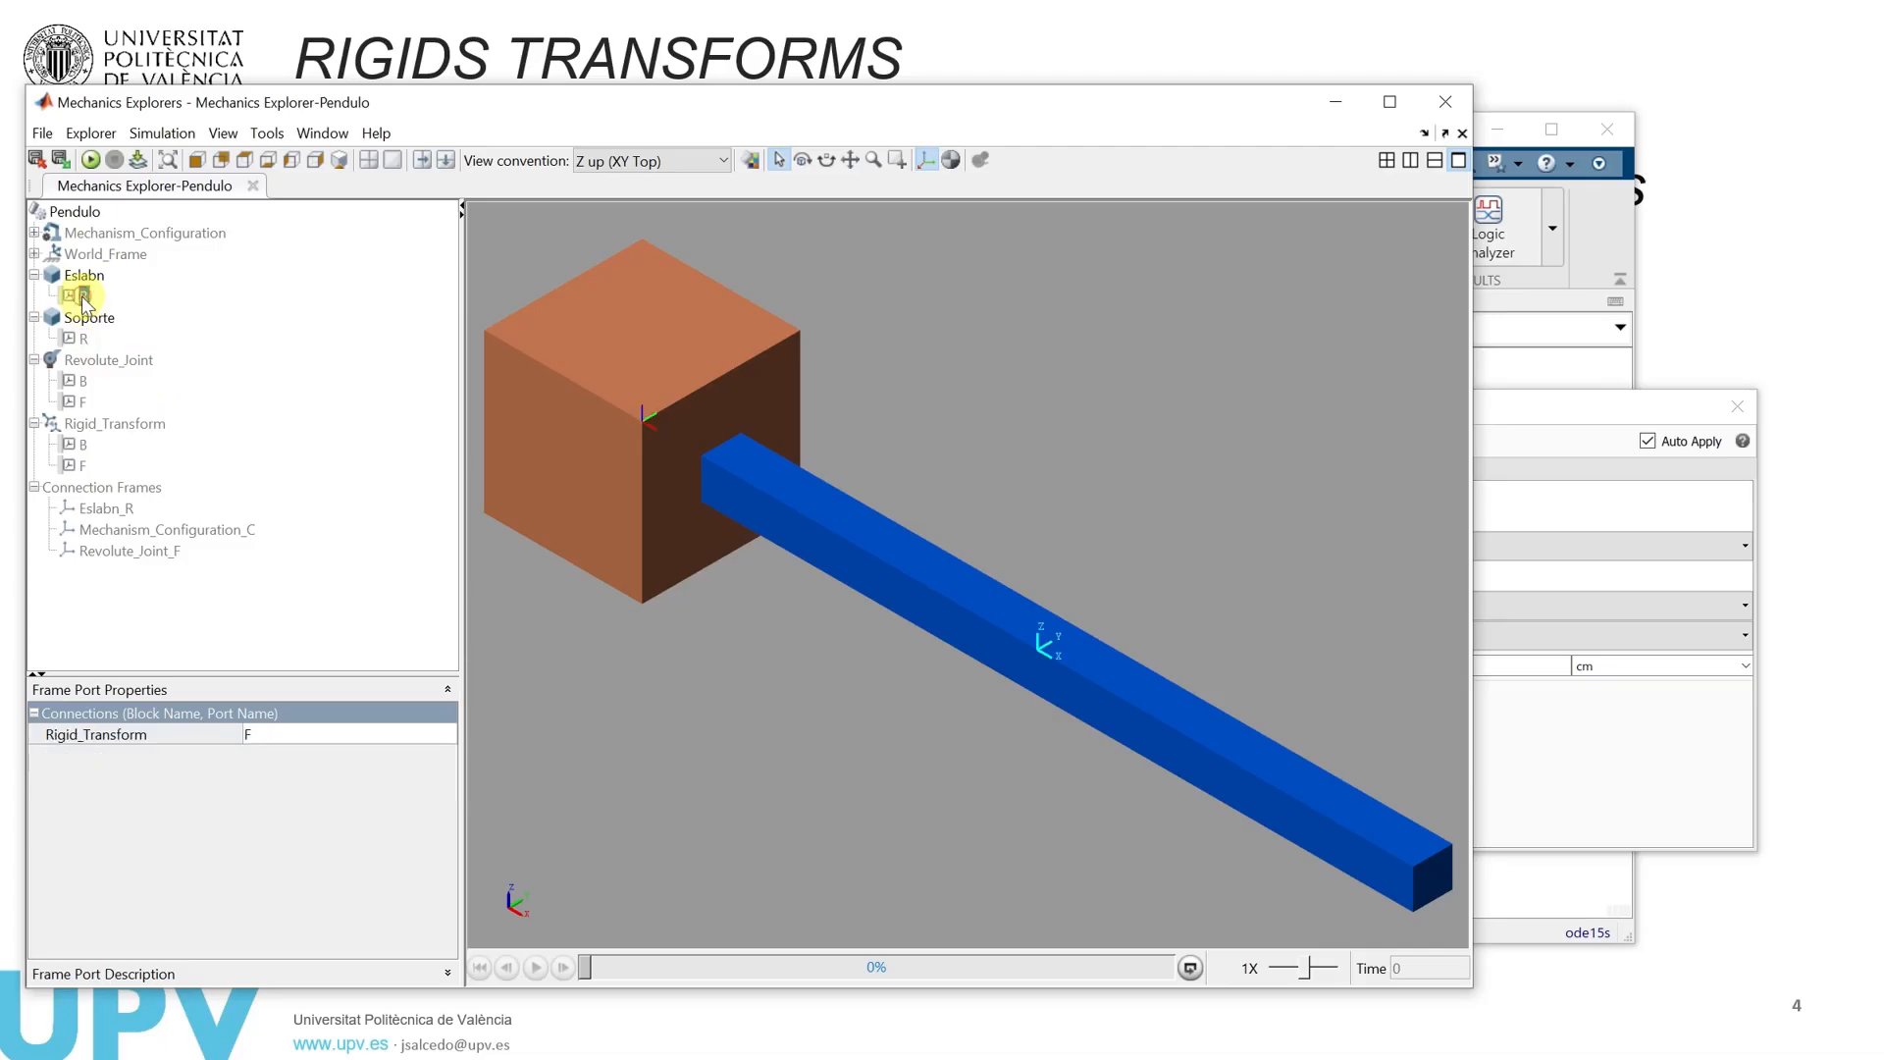
left_click(79, 340)
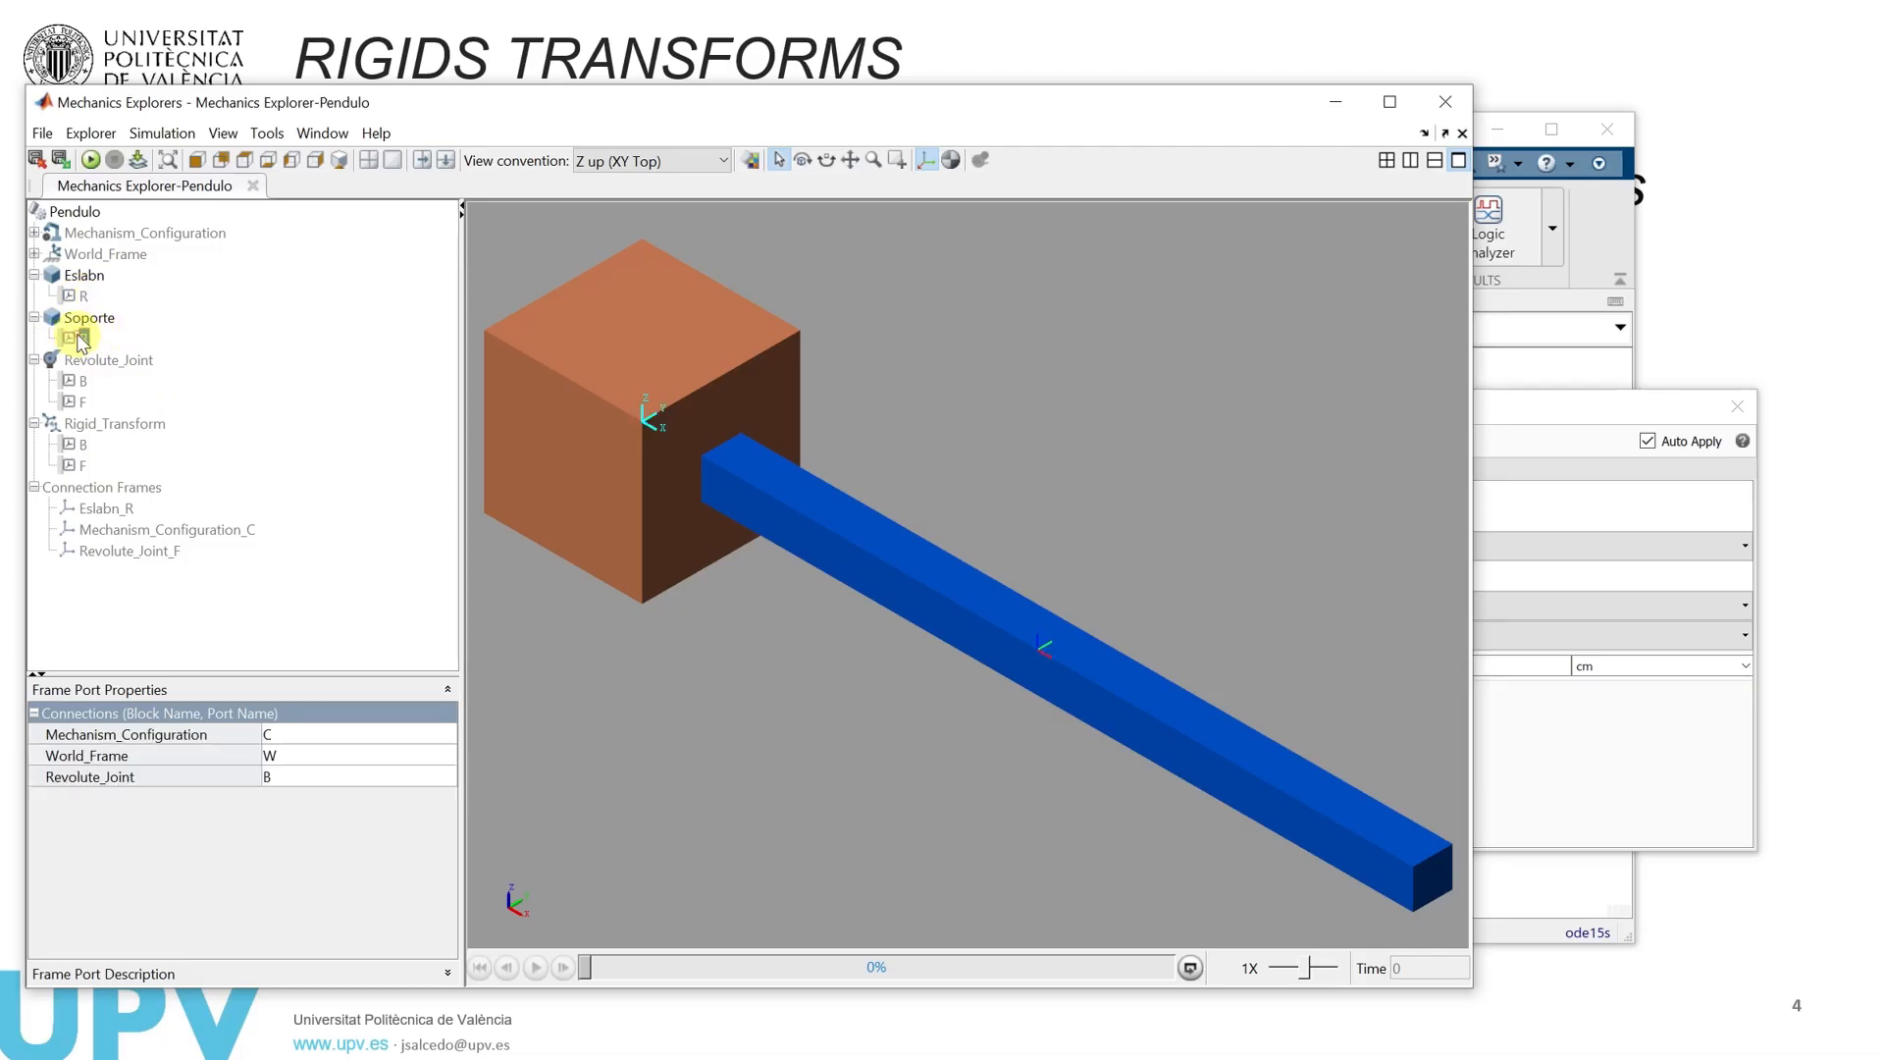
left_click(83, 296)
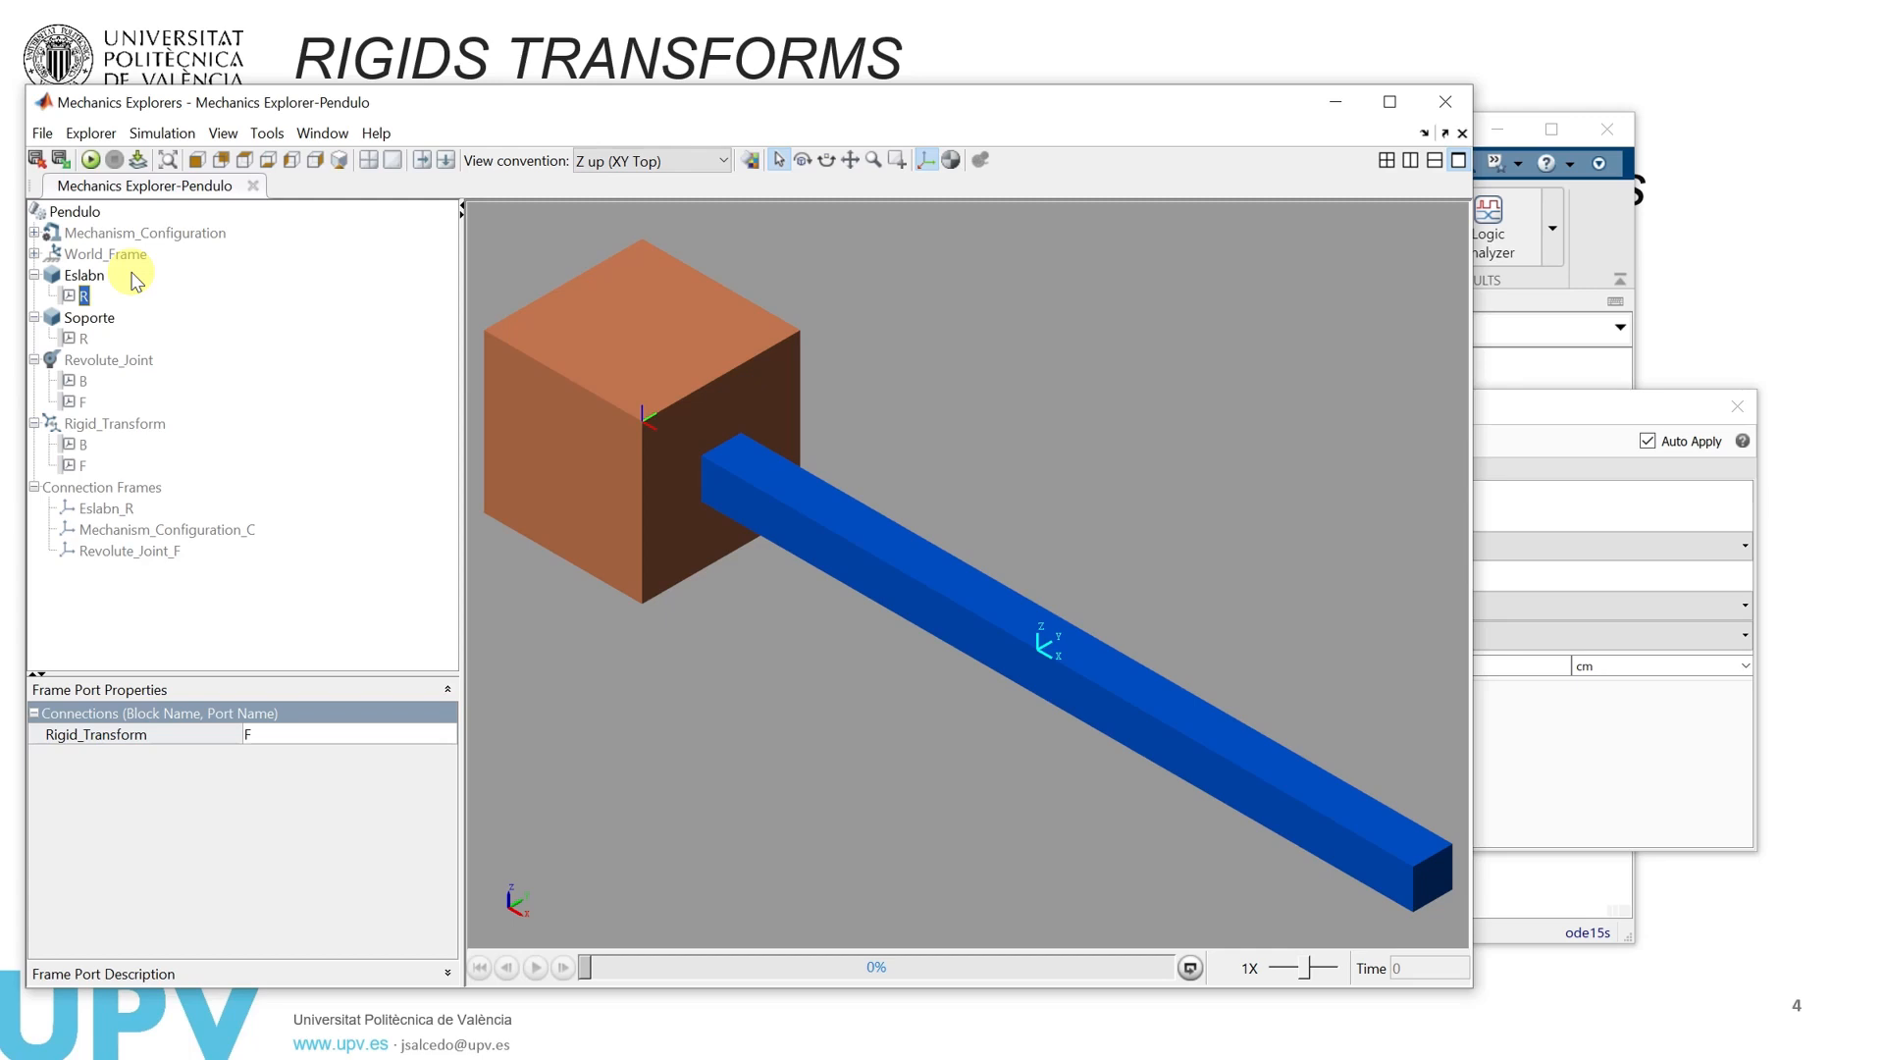
left_click(82, 444)
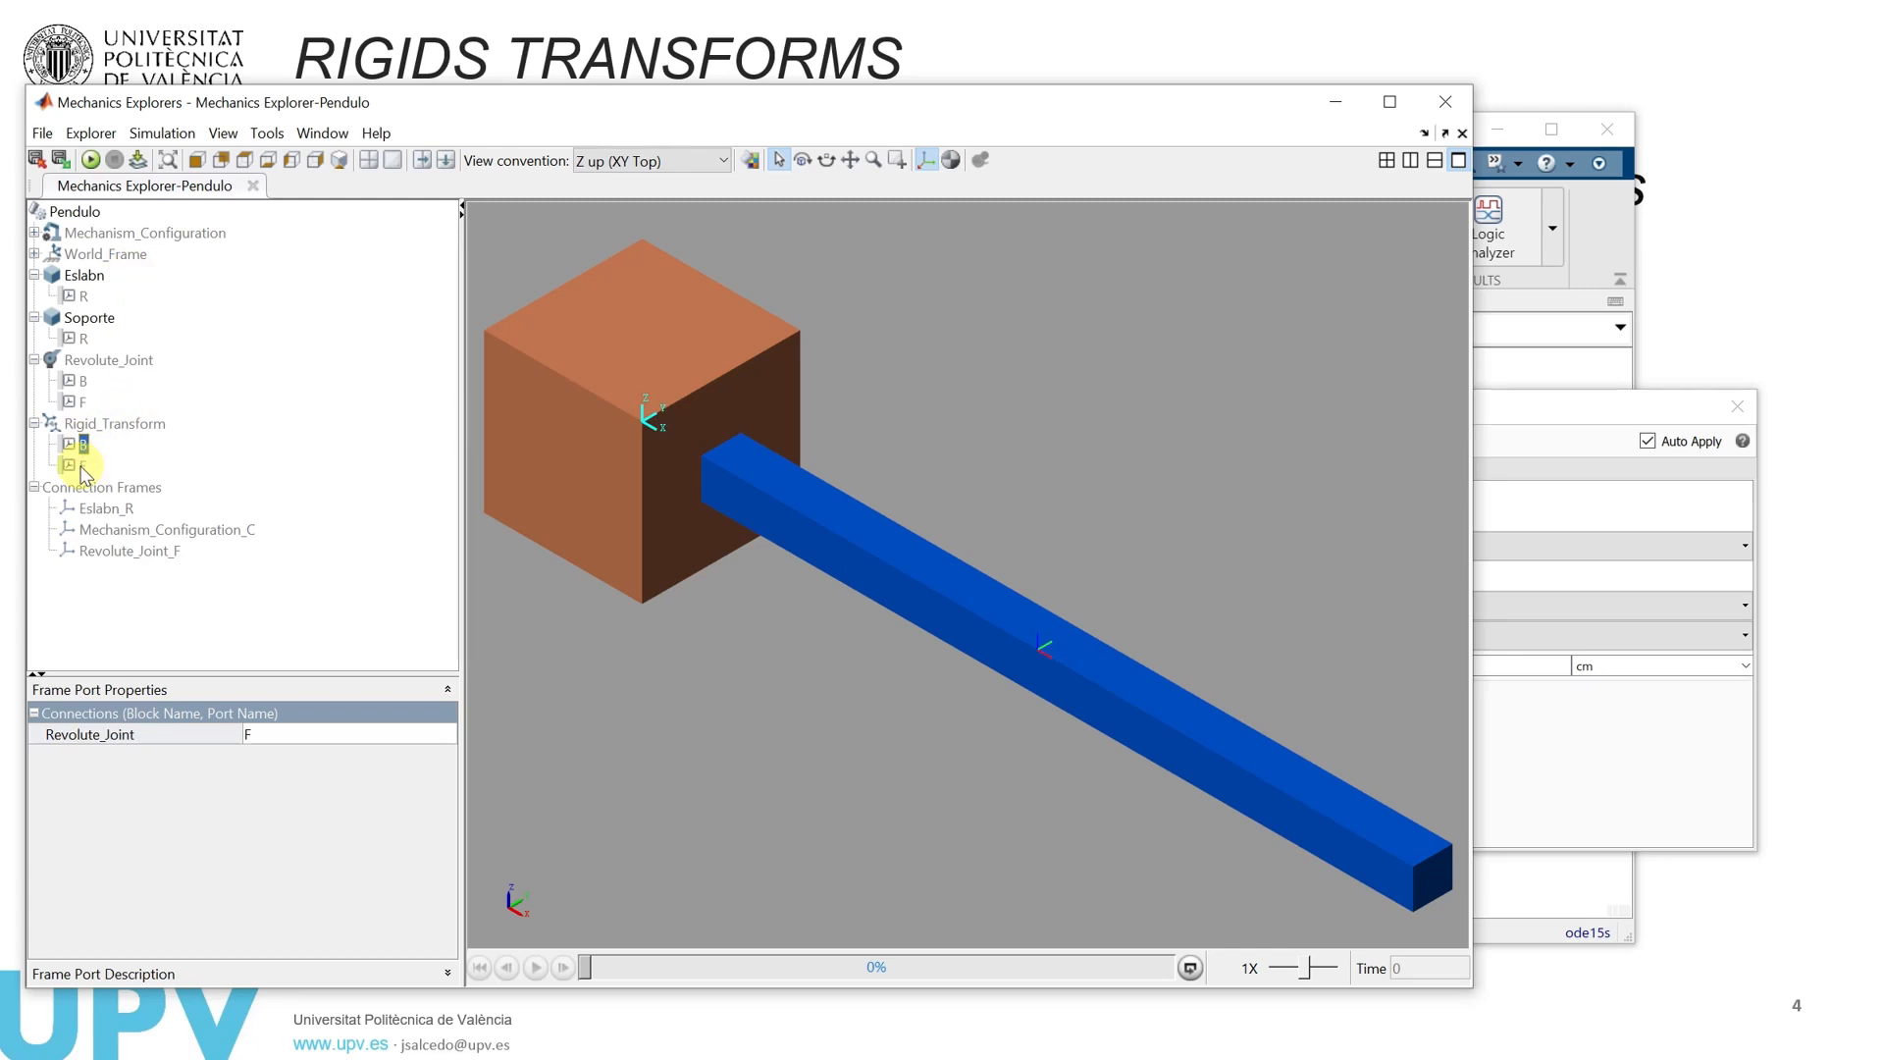
left_click(82, 465)
Try the Cartesian translation method for the Rigid Transform and return it to Standard Axis.
left_click(1636, 775)
left_click(1463, 608)
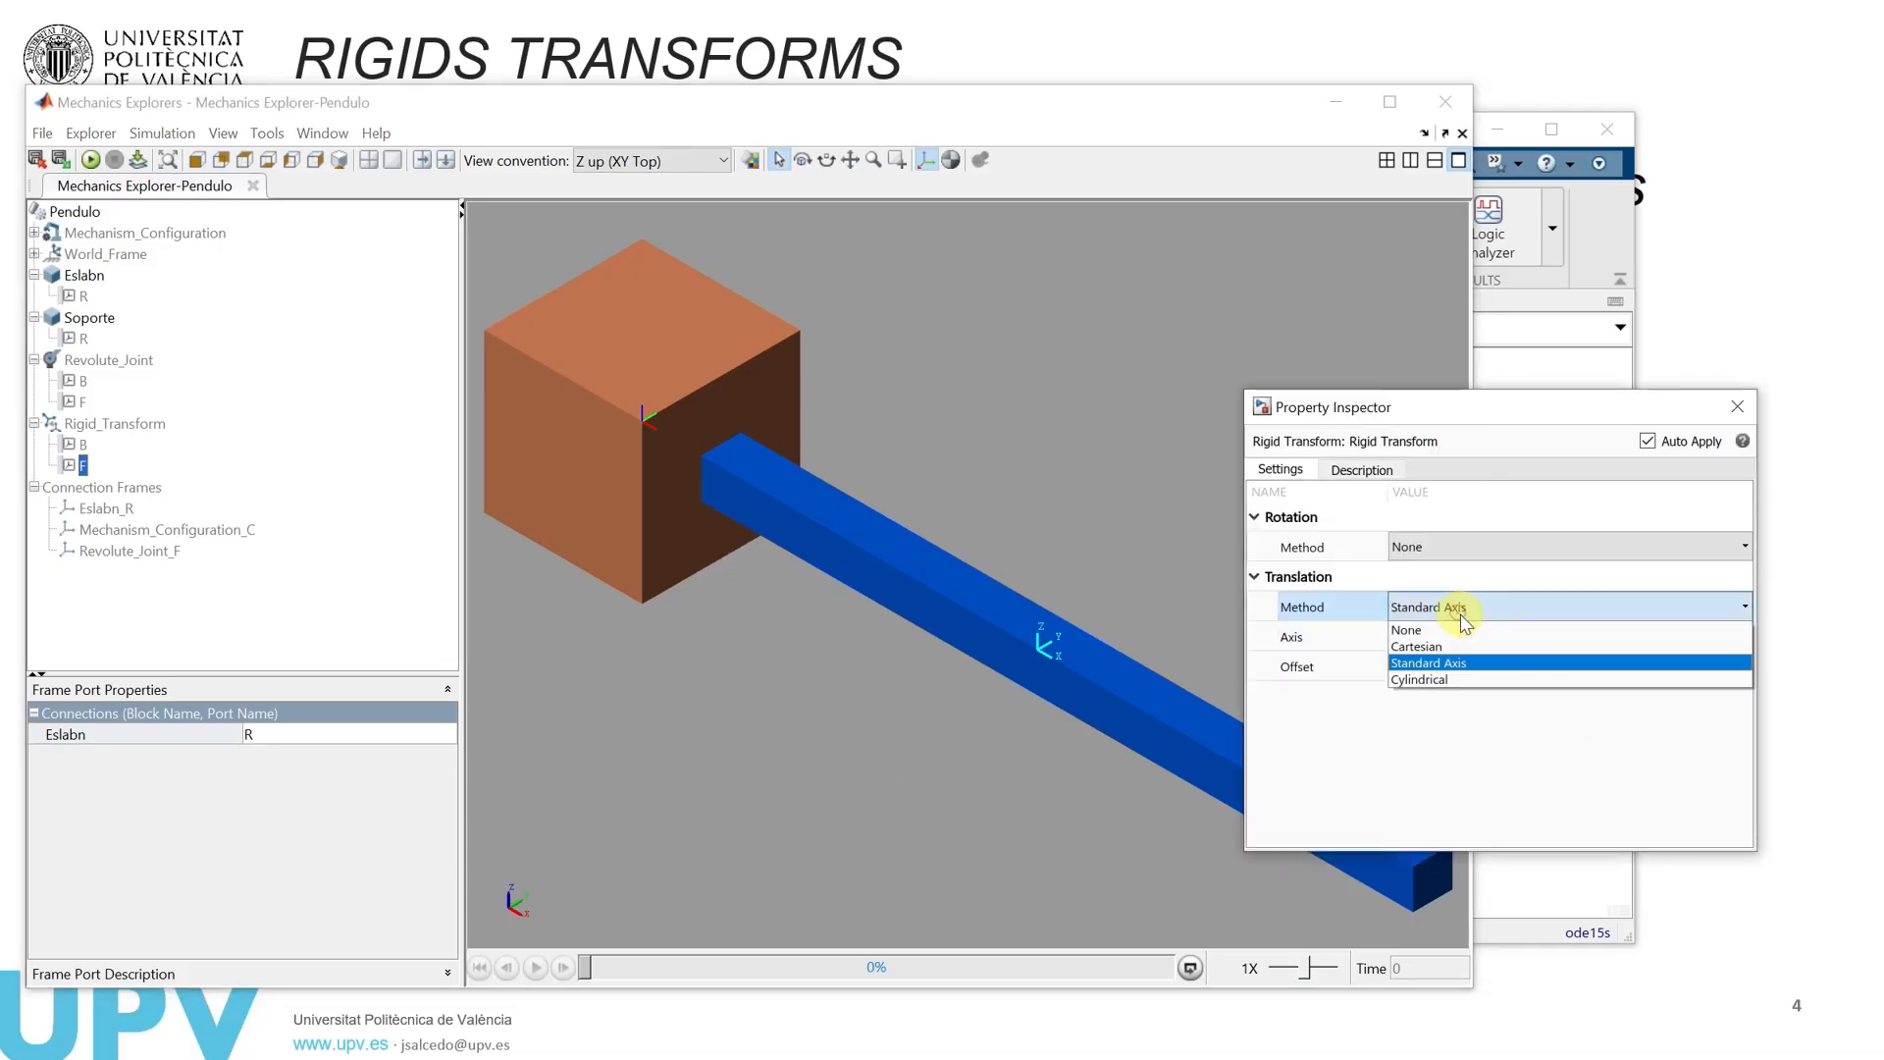
left_click(1435, 646)
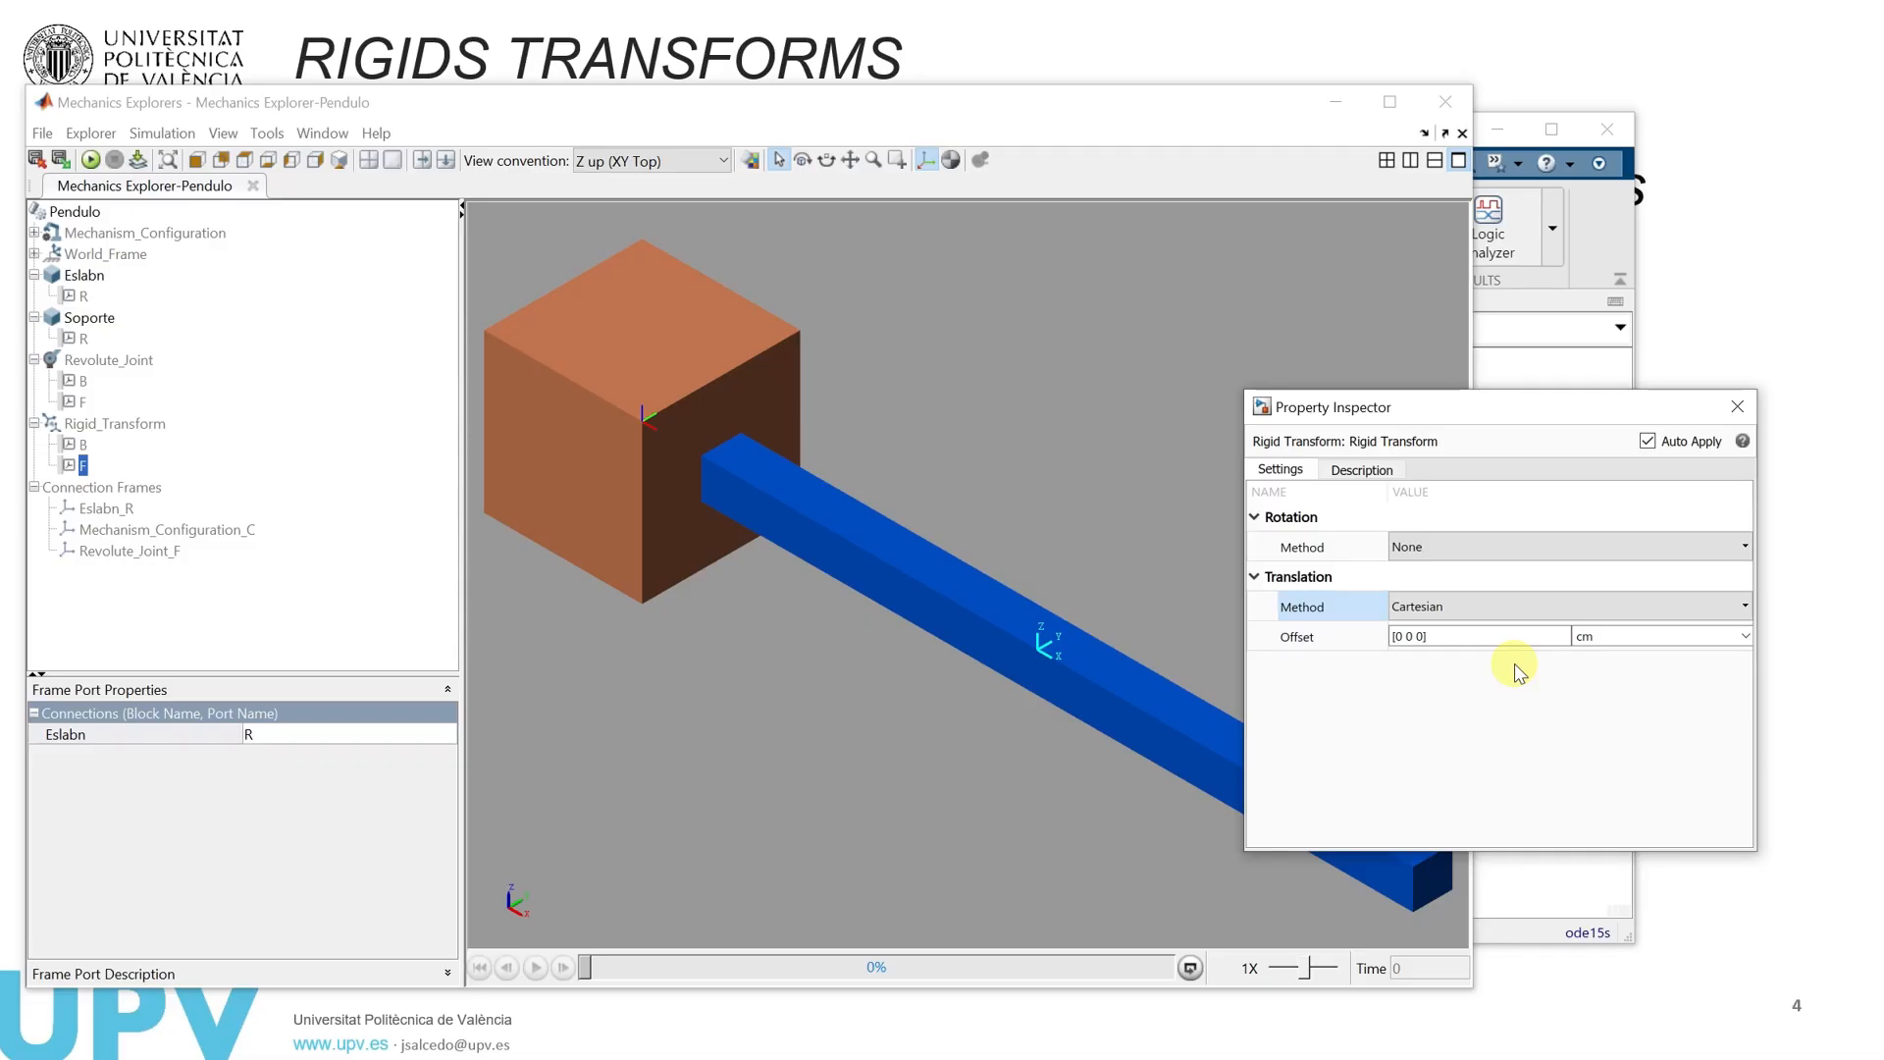
left_click(1524, 607)
left_click(1488, 661)
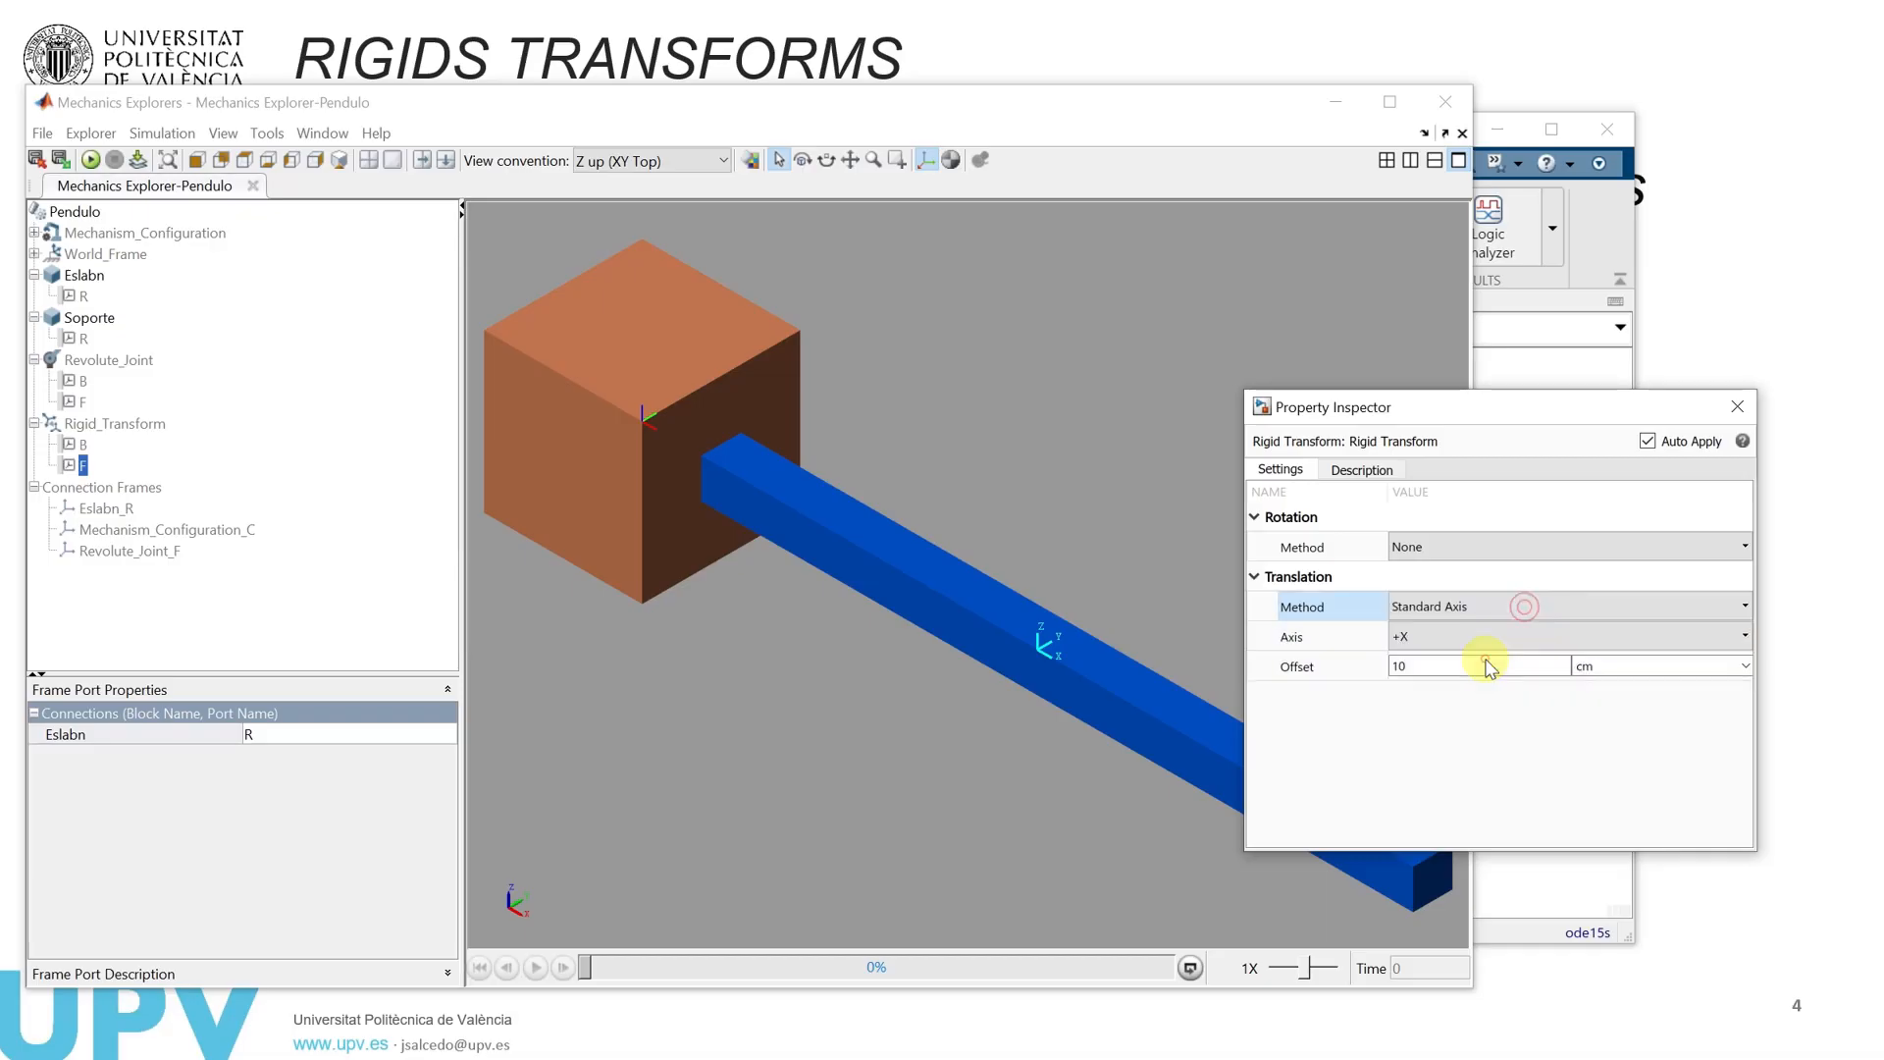
Set the Rigid Transform's rotation to Standard Axis about +Y by 90 deg and refresh the Mechanics Explorer model.
left_click(1497, 546)
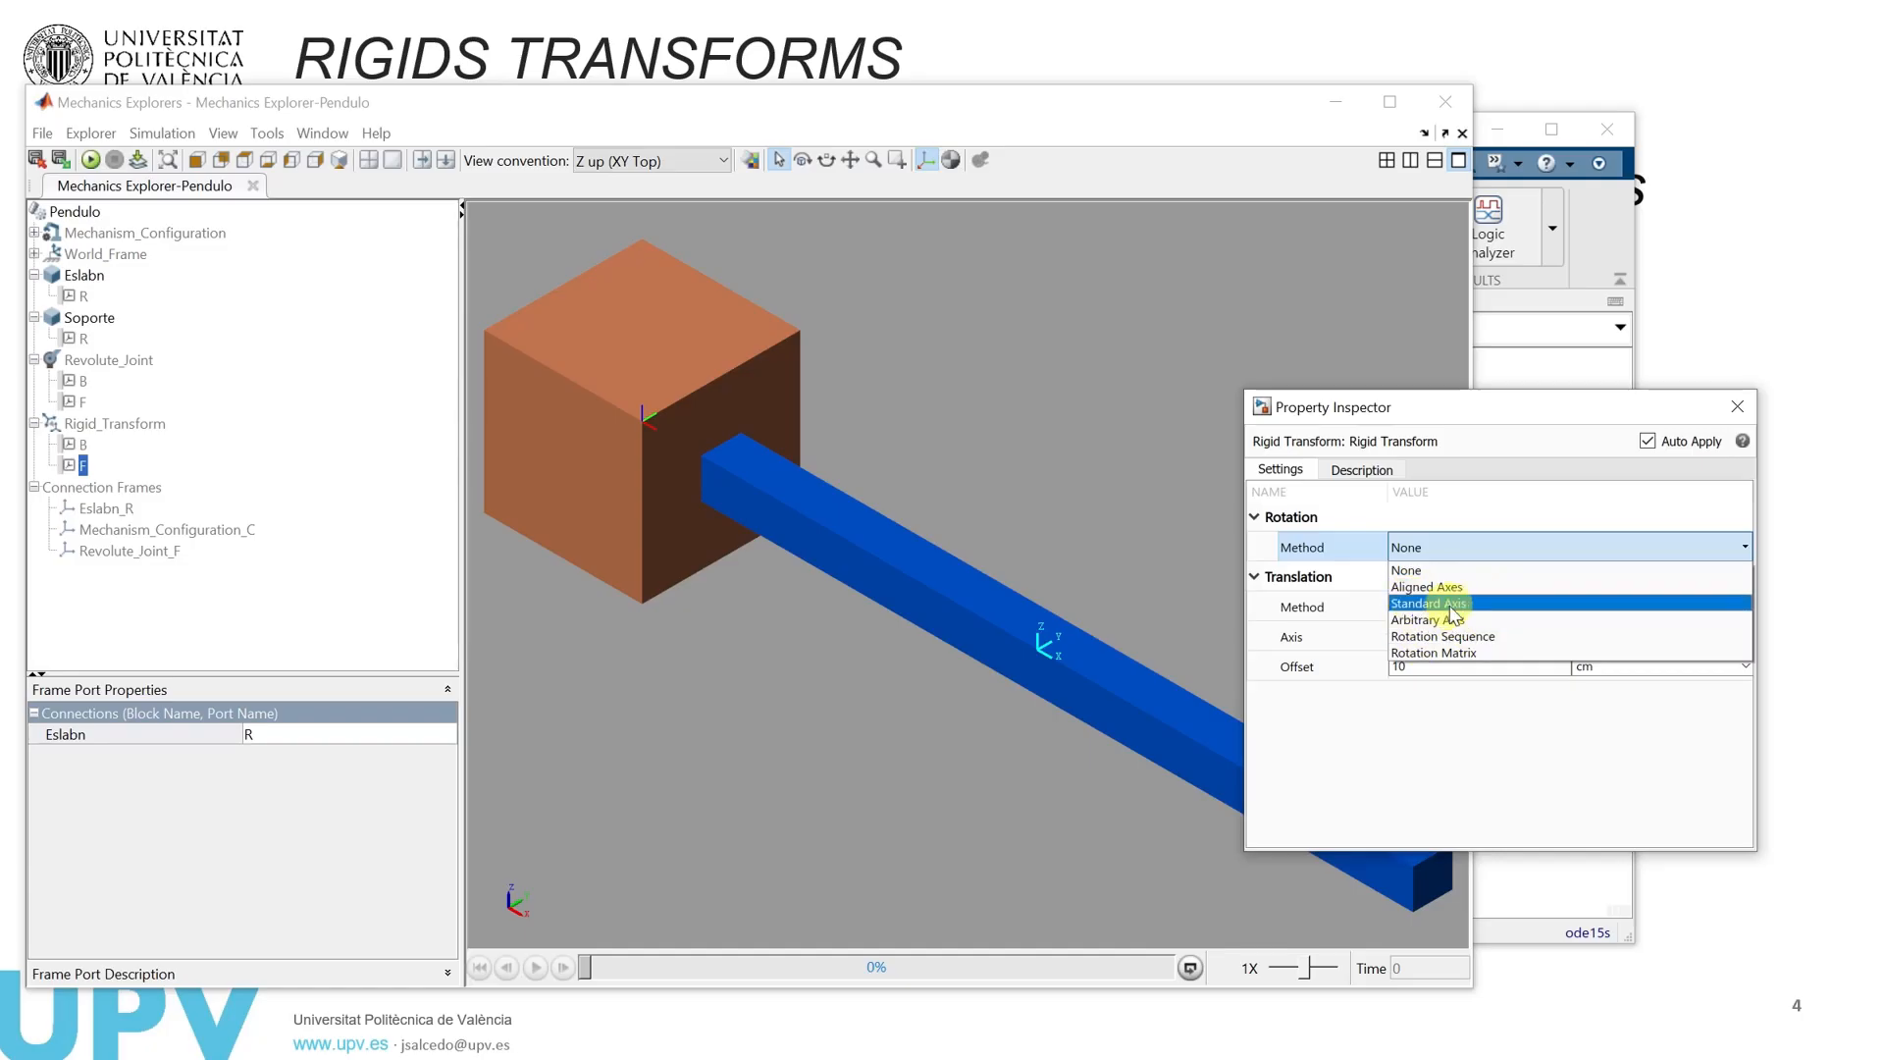
left_click(1489, 604)
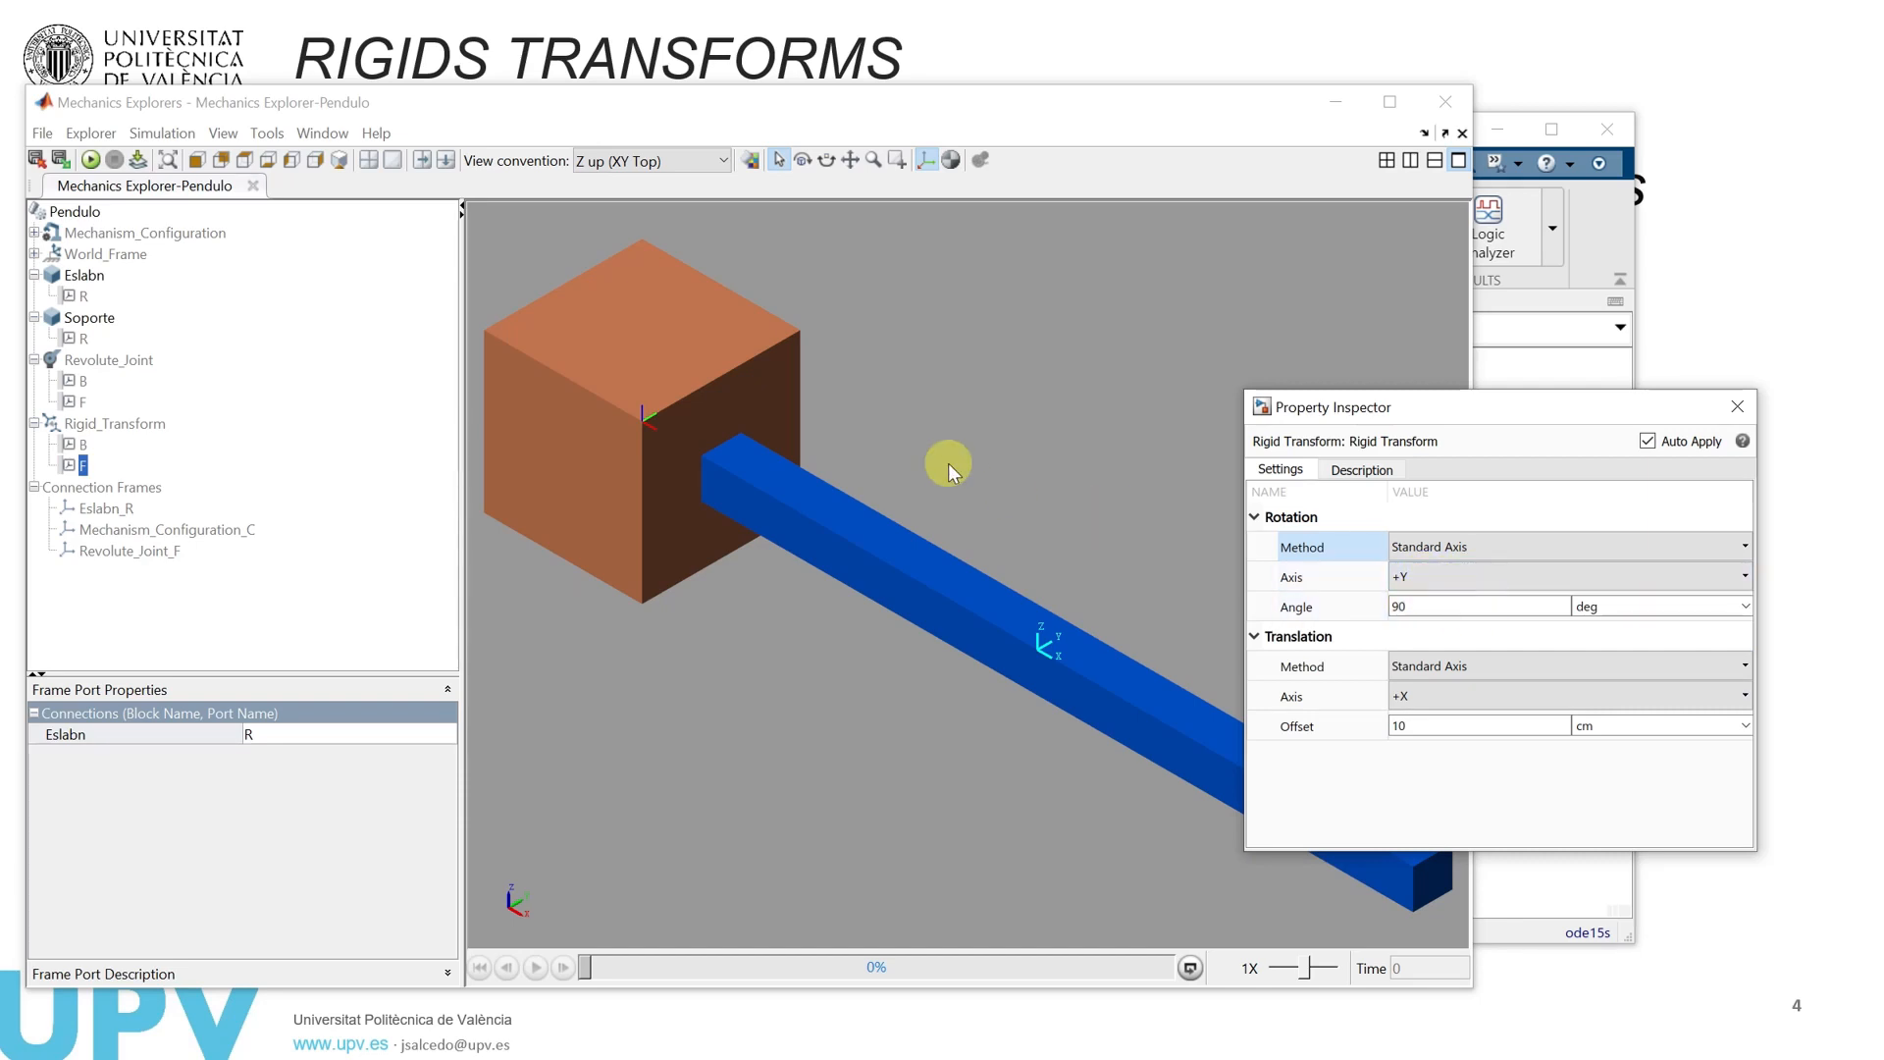
left_click(650, 428)
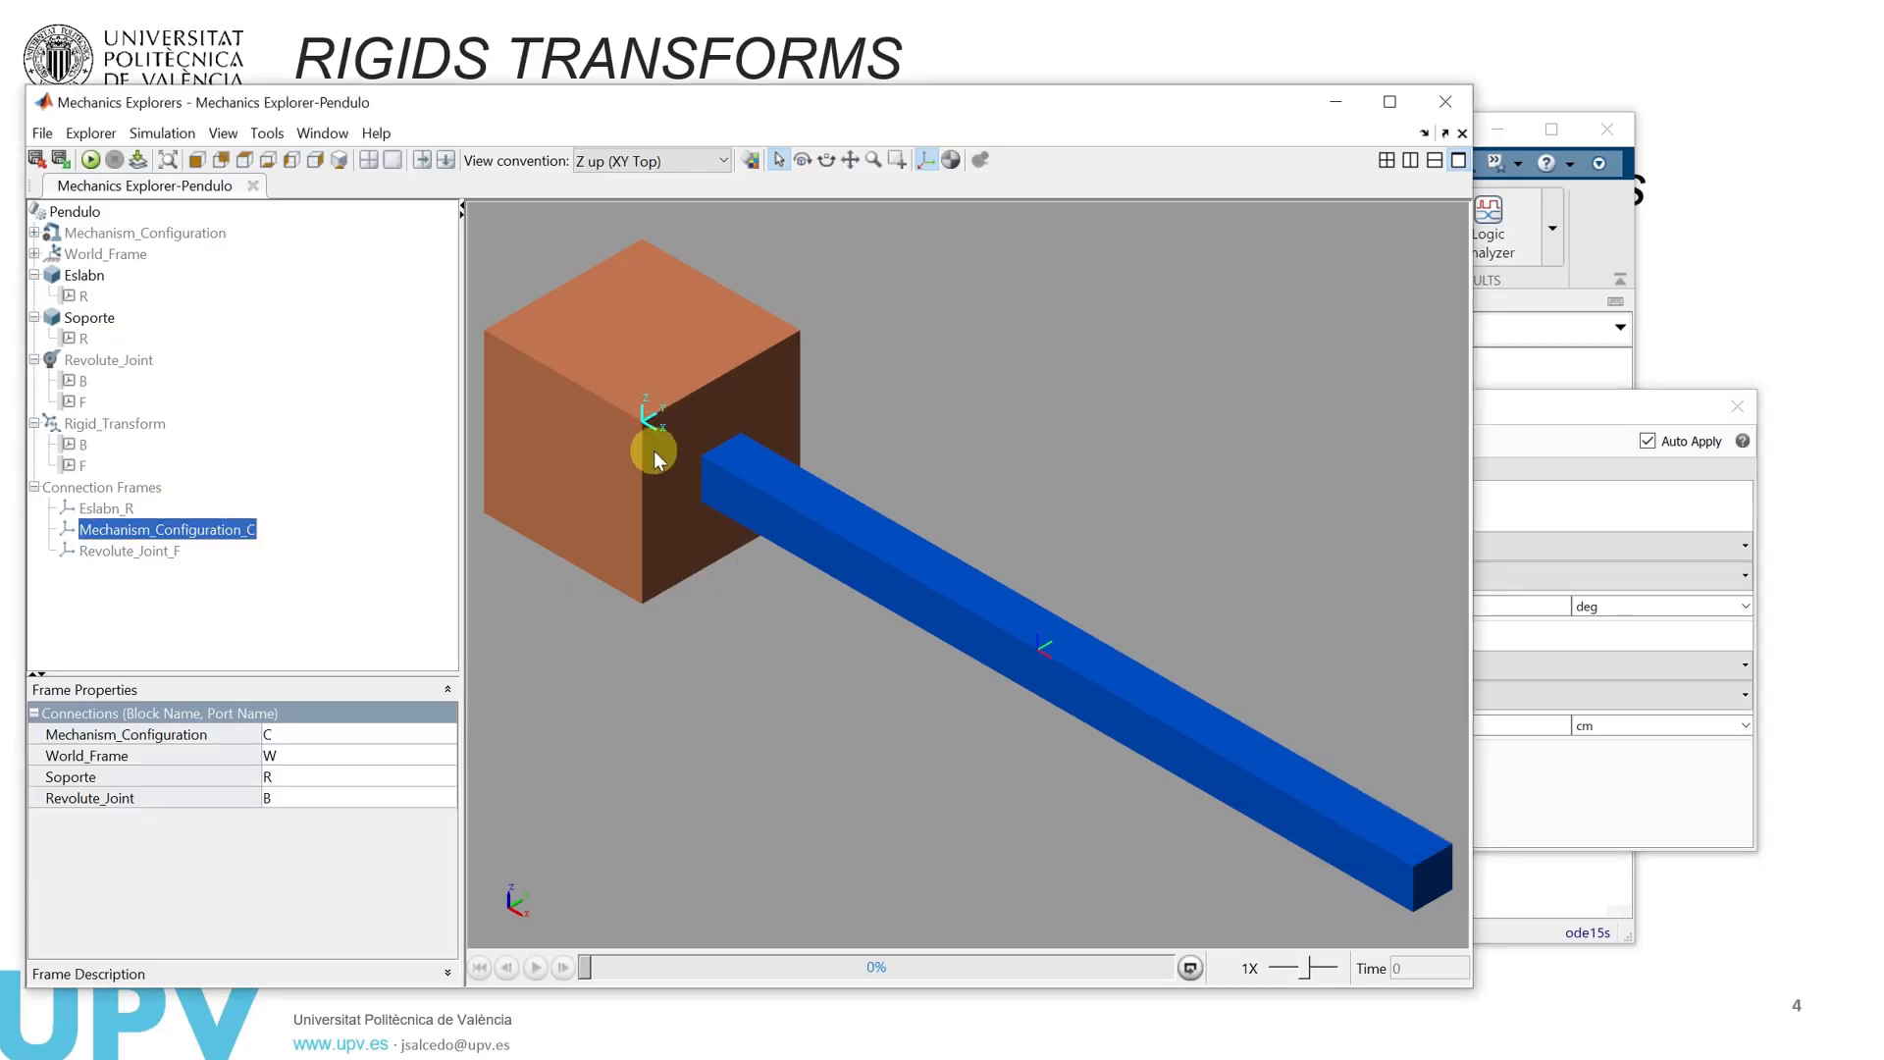
left_click(889, 577)
left_click(1558, 530)
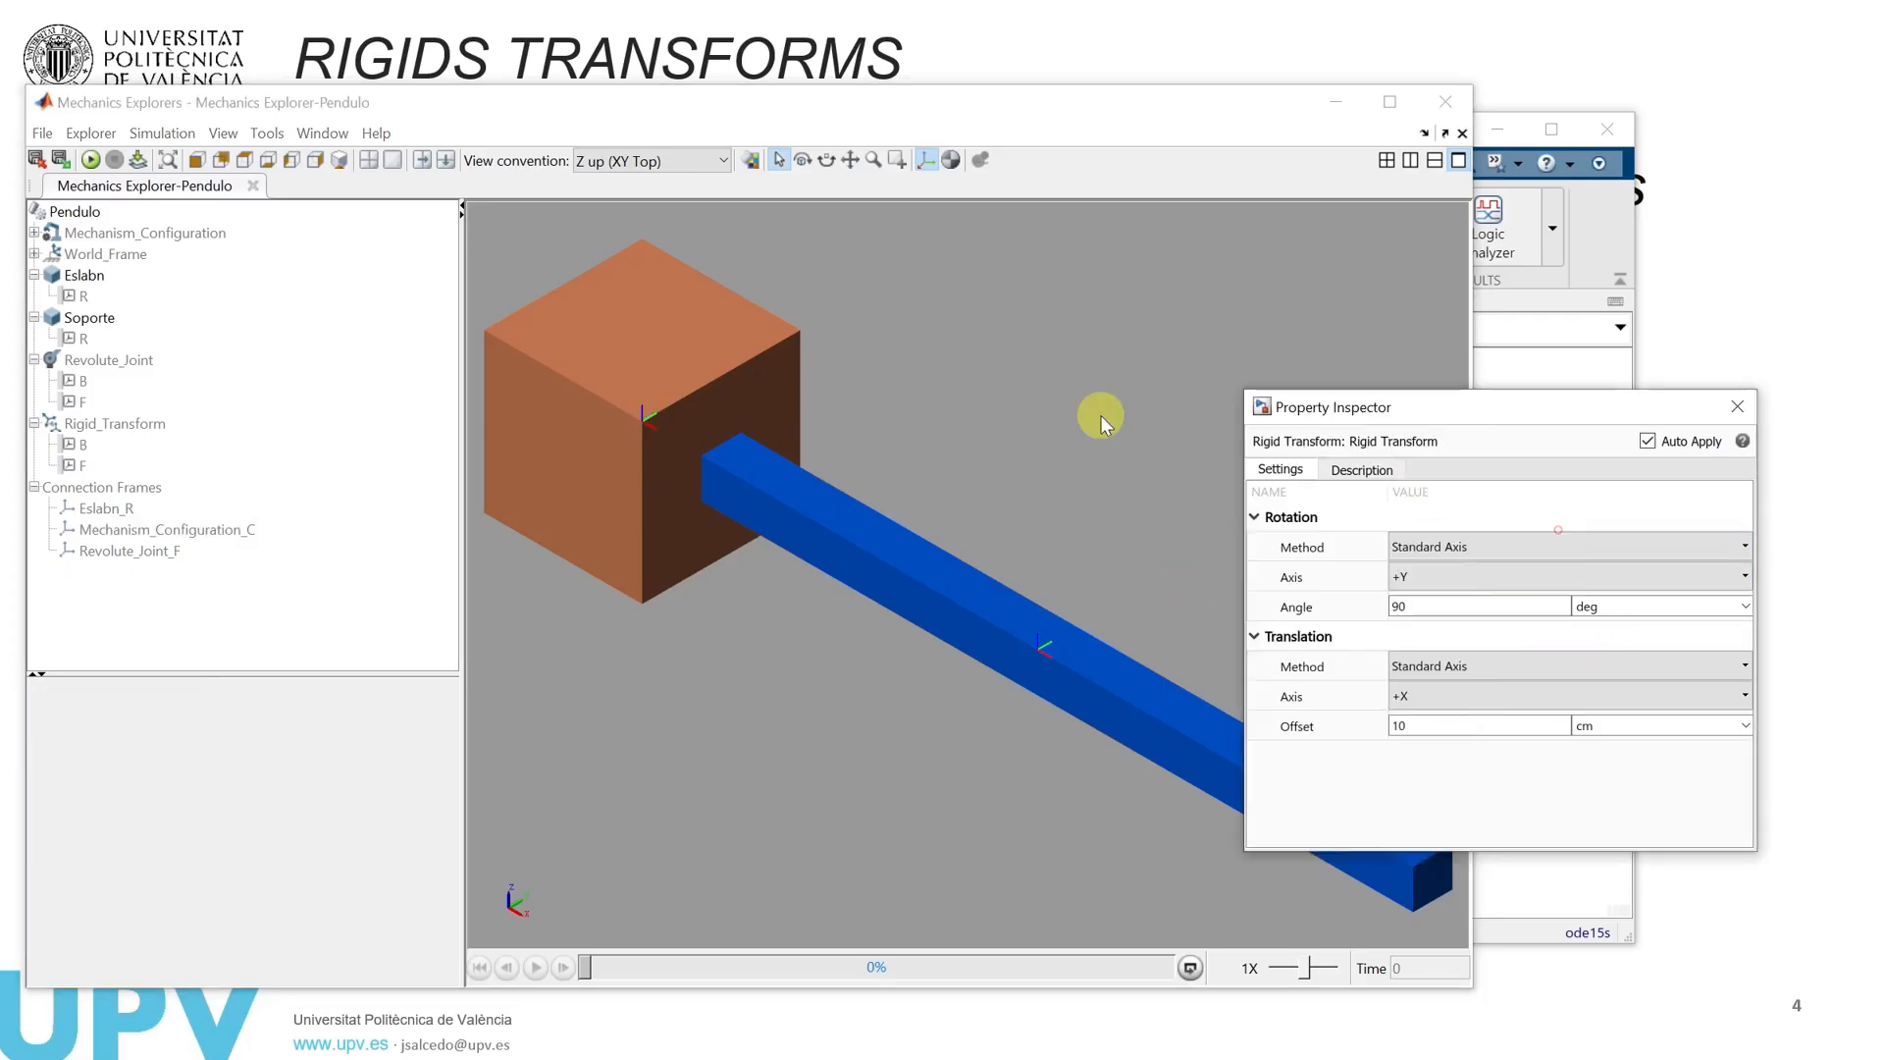
left_click(1096, 412)
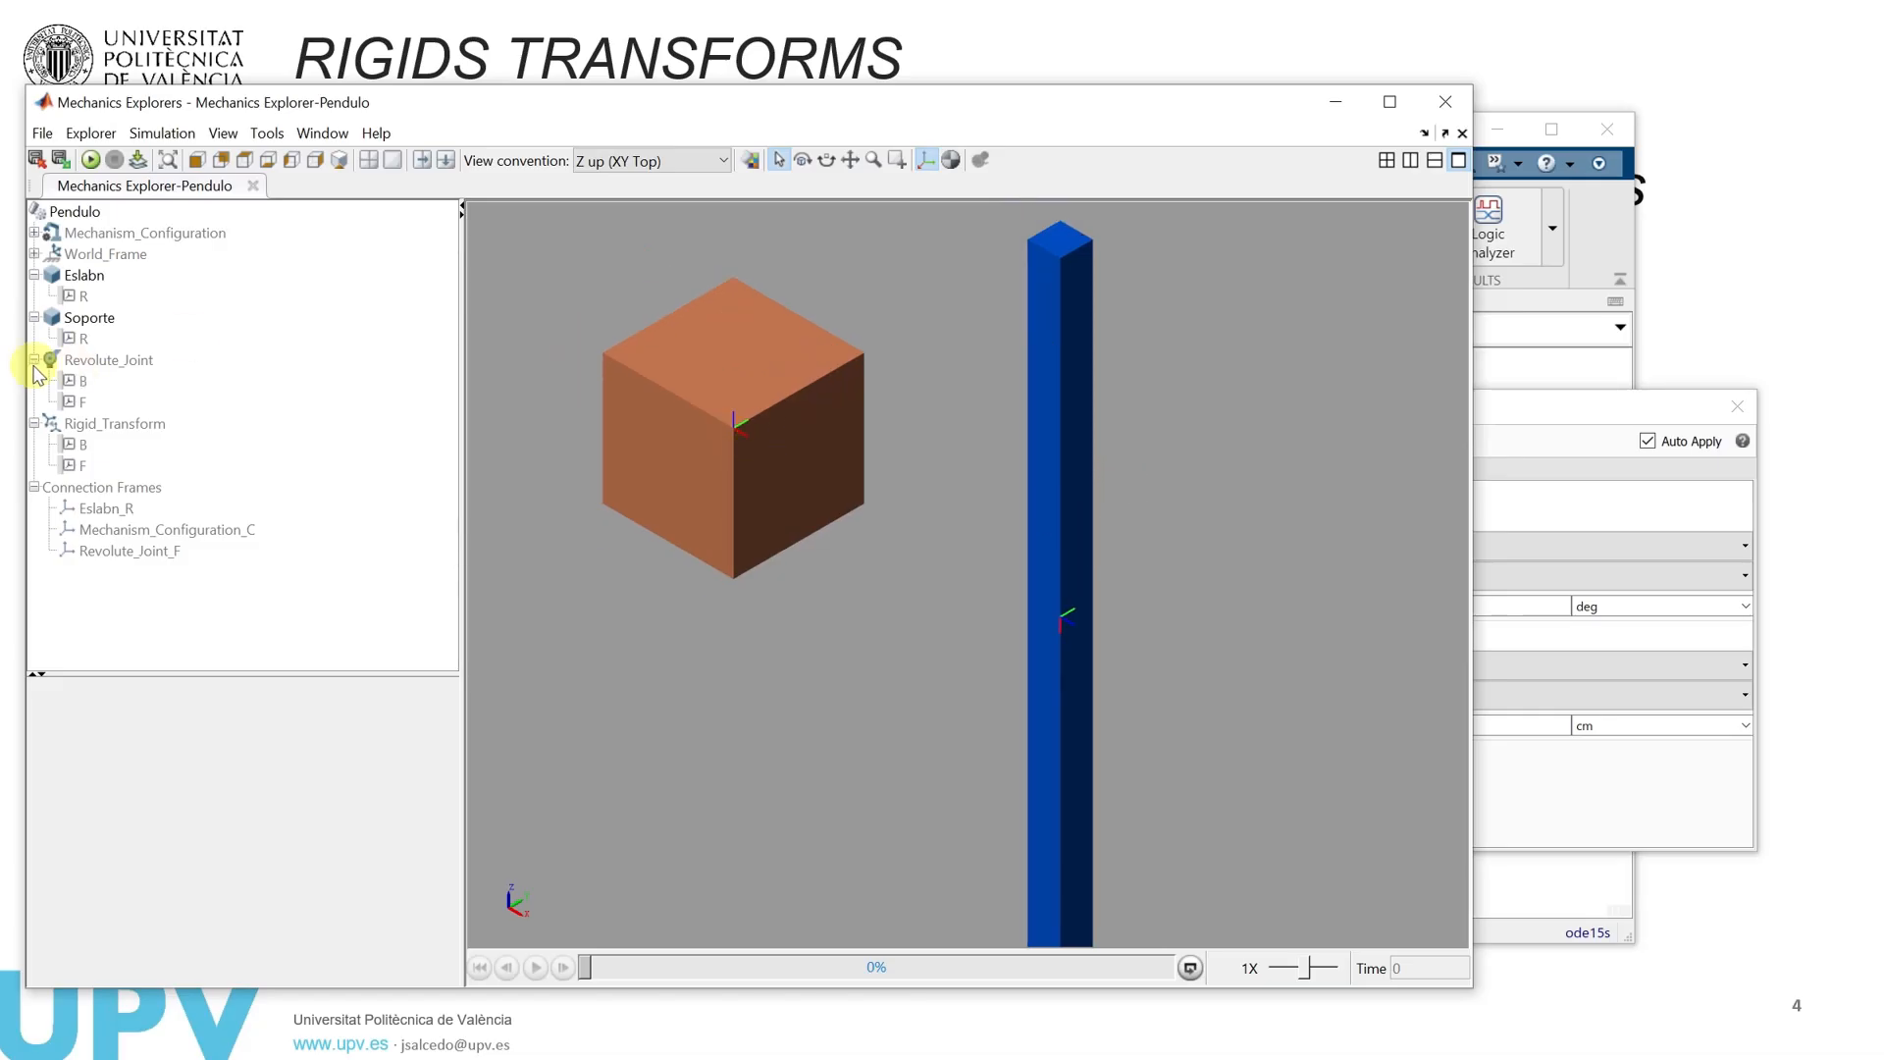
Compare the orientations of the Rigid_Transform's follower and base frames in the 3D model.
left_click(77, 465)
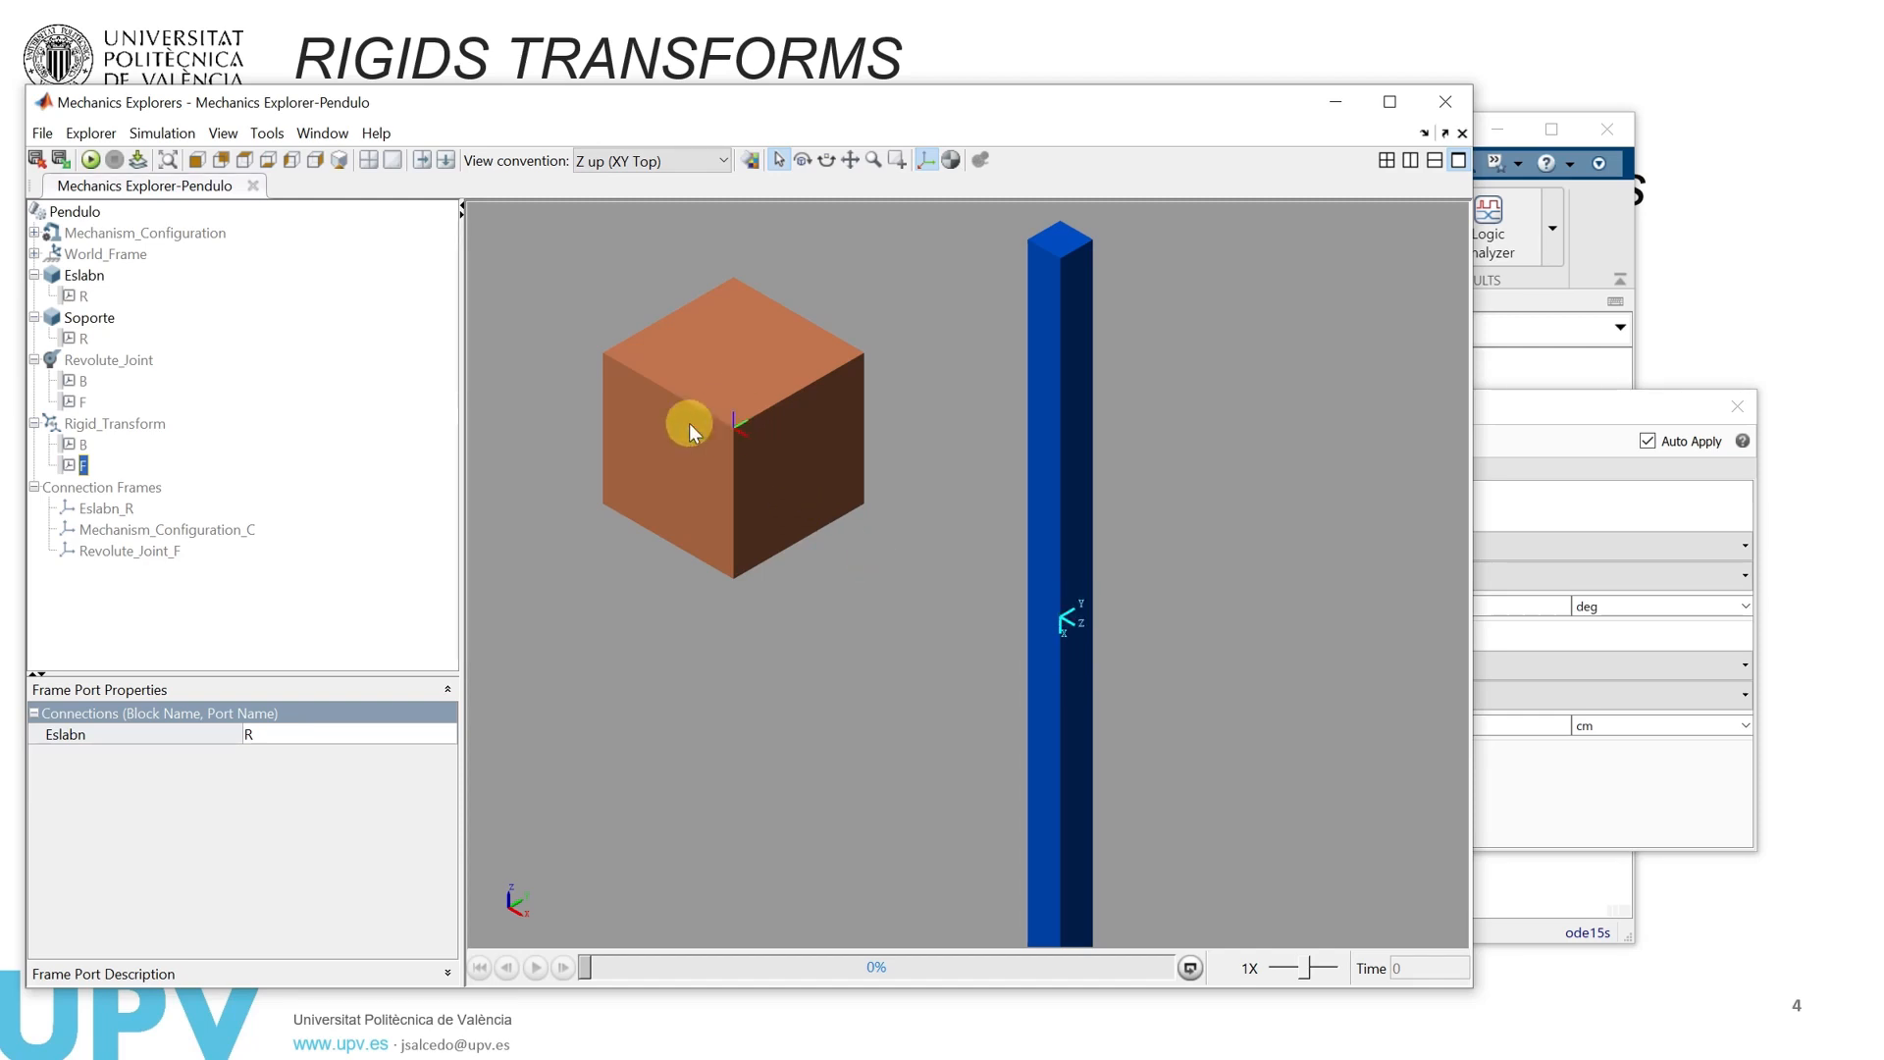
left_click(81, 444)
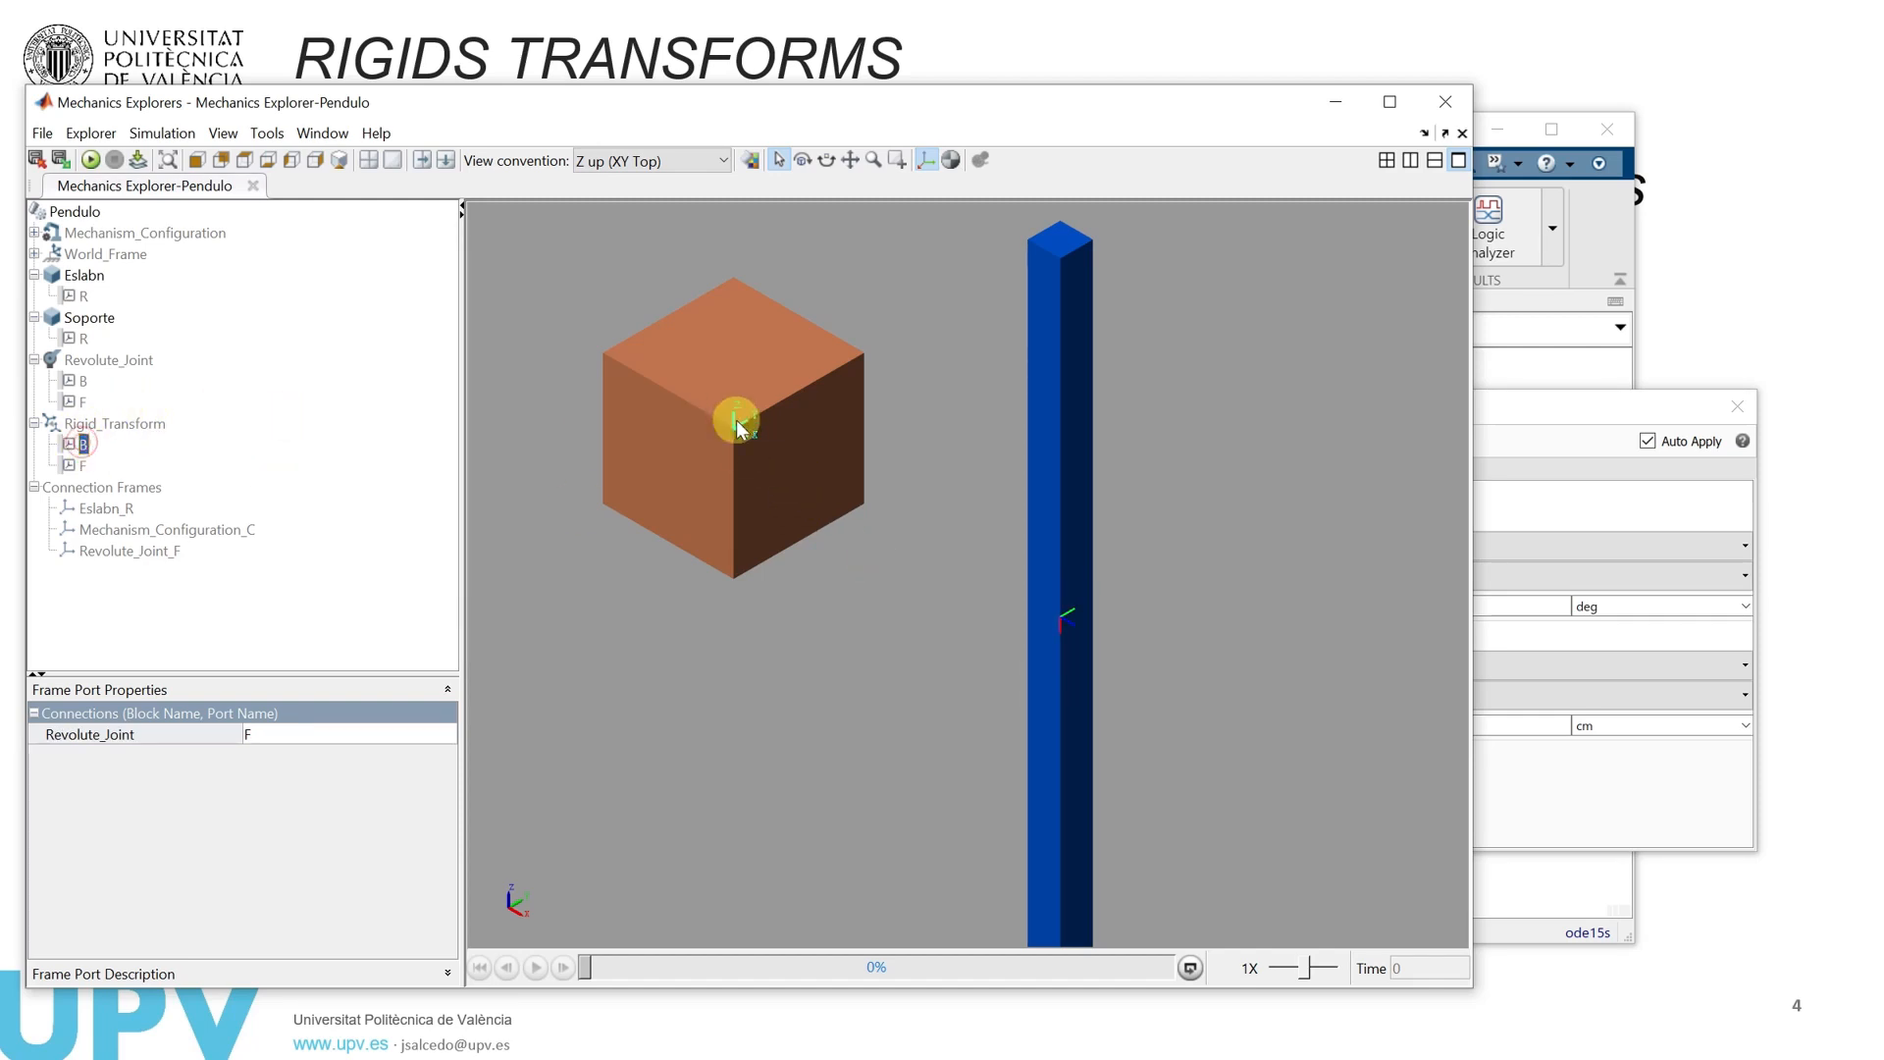
left_click(84, 465)
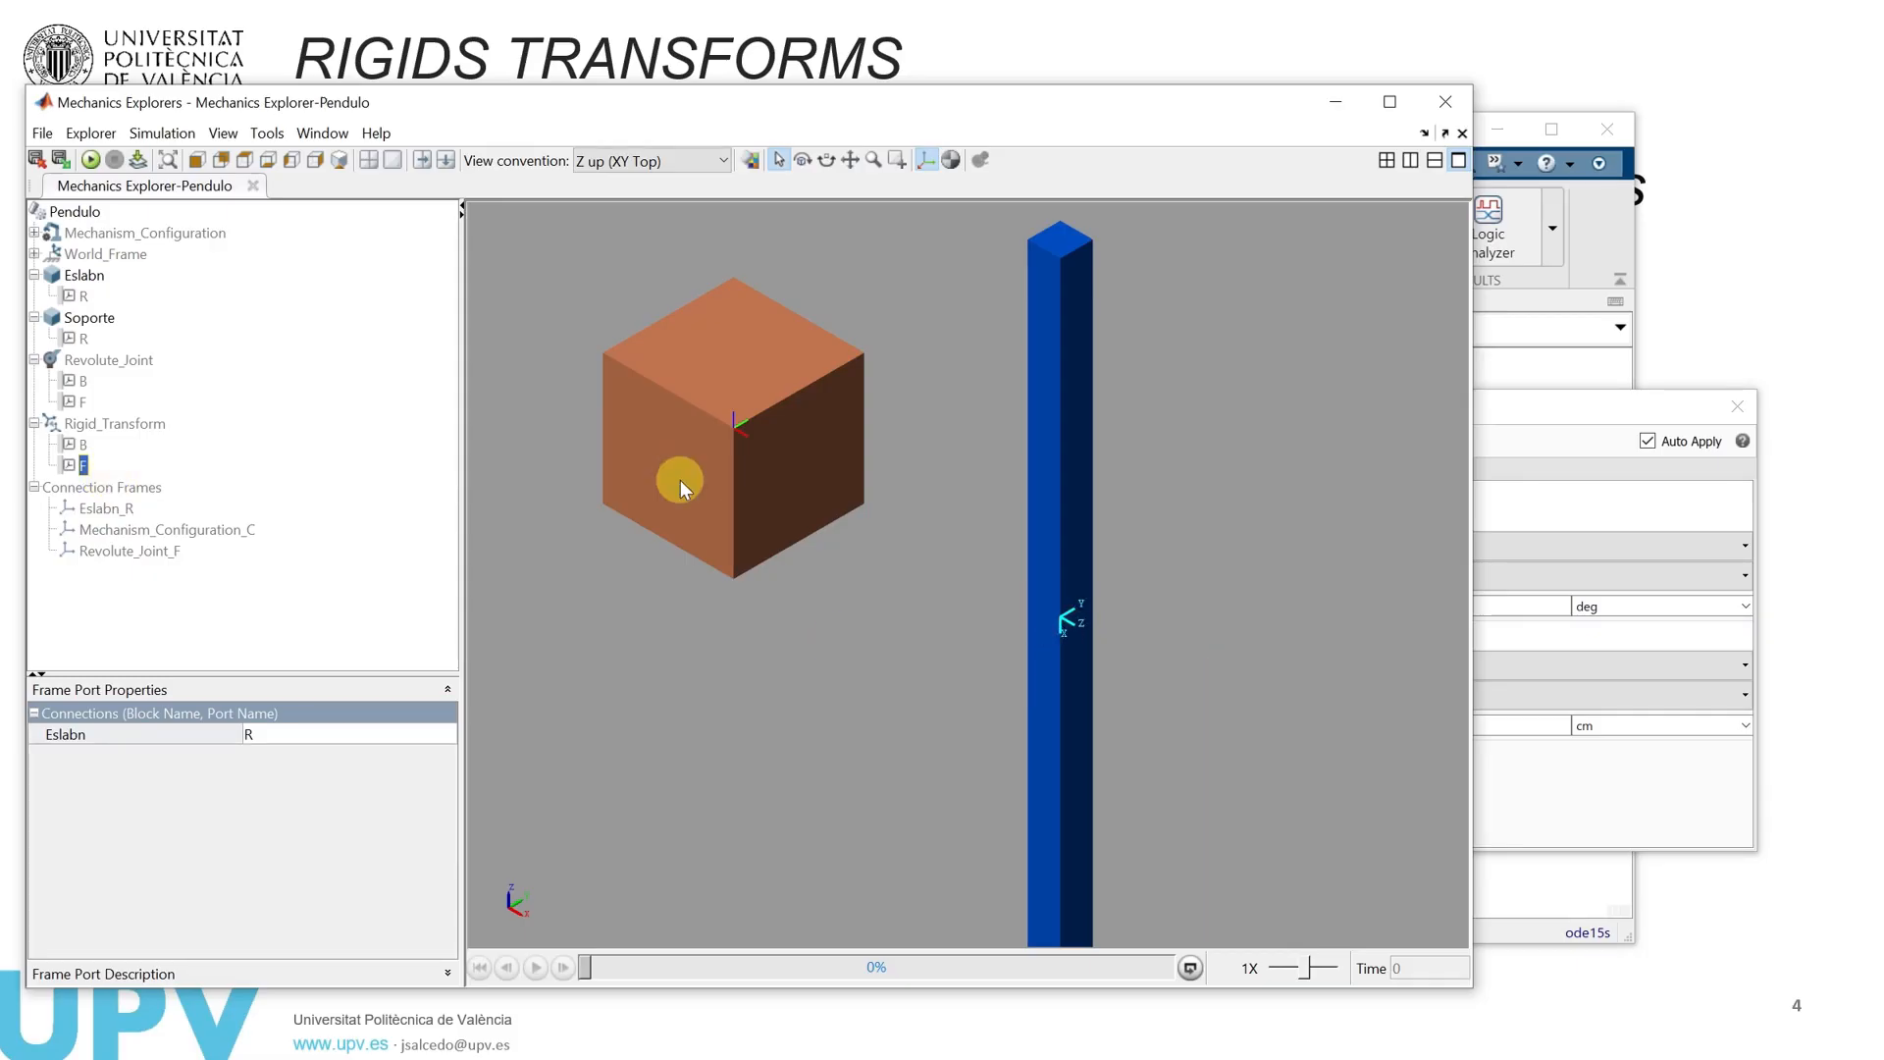
left_click(81, 444)
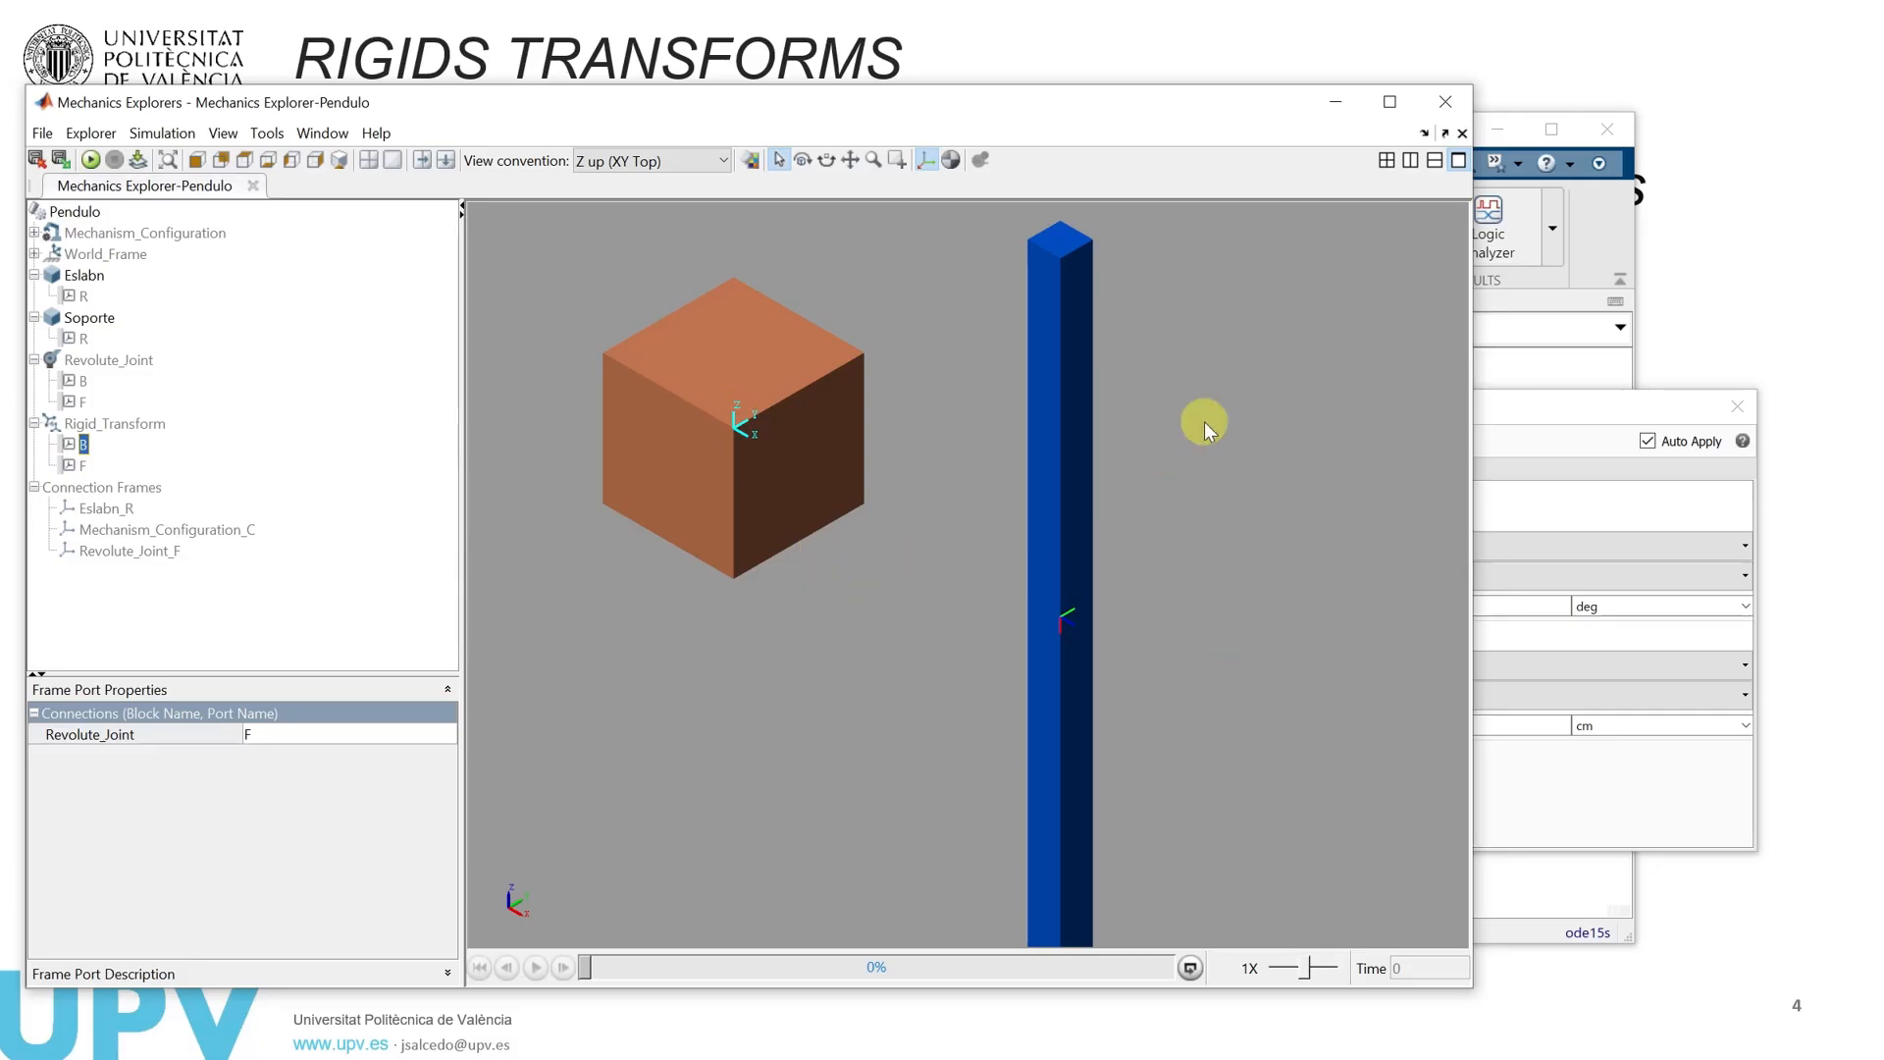
Try the Aligned Axes rotation method for the Rigid Transform and return it to Standard Axis.
left_click(1514, 421)
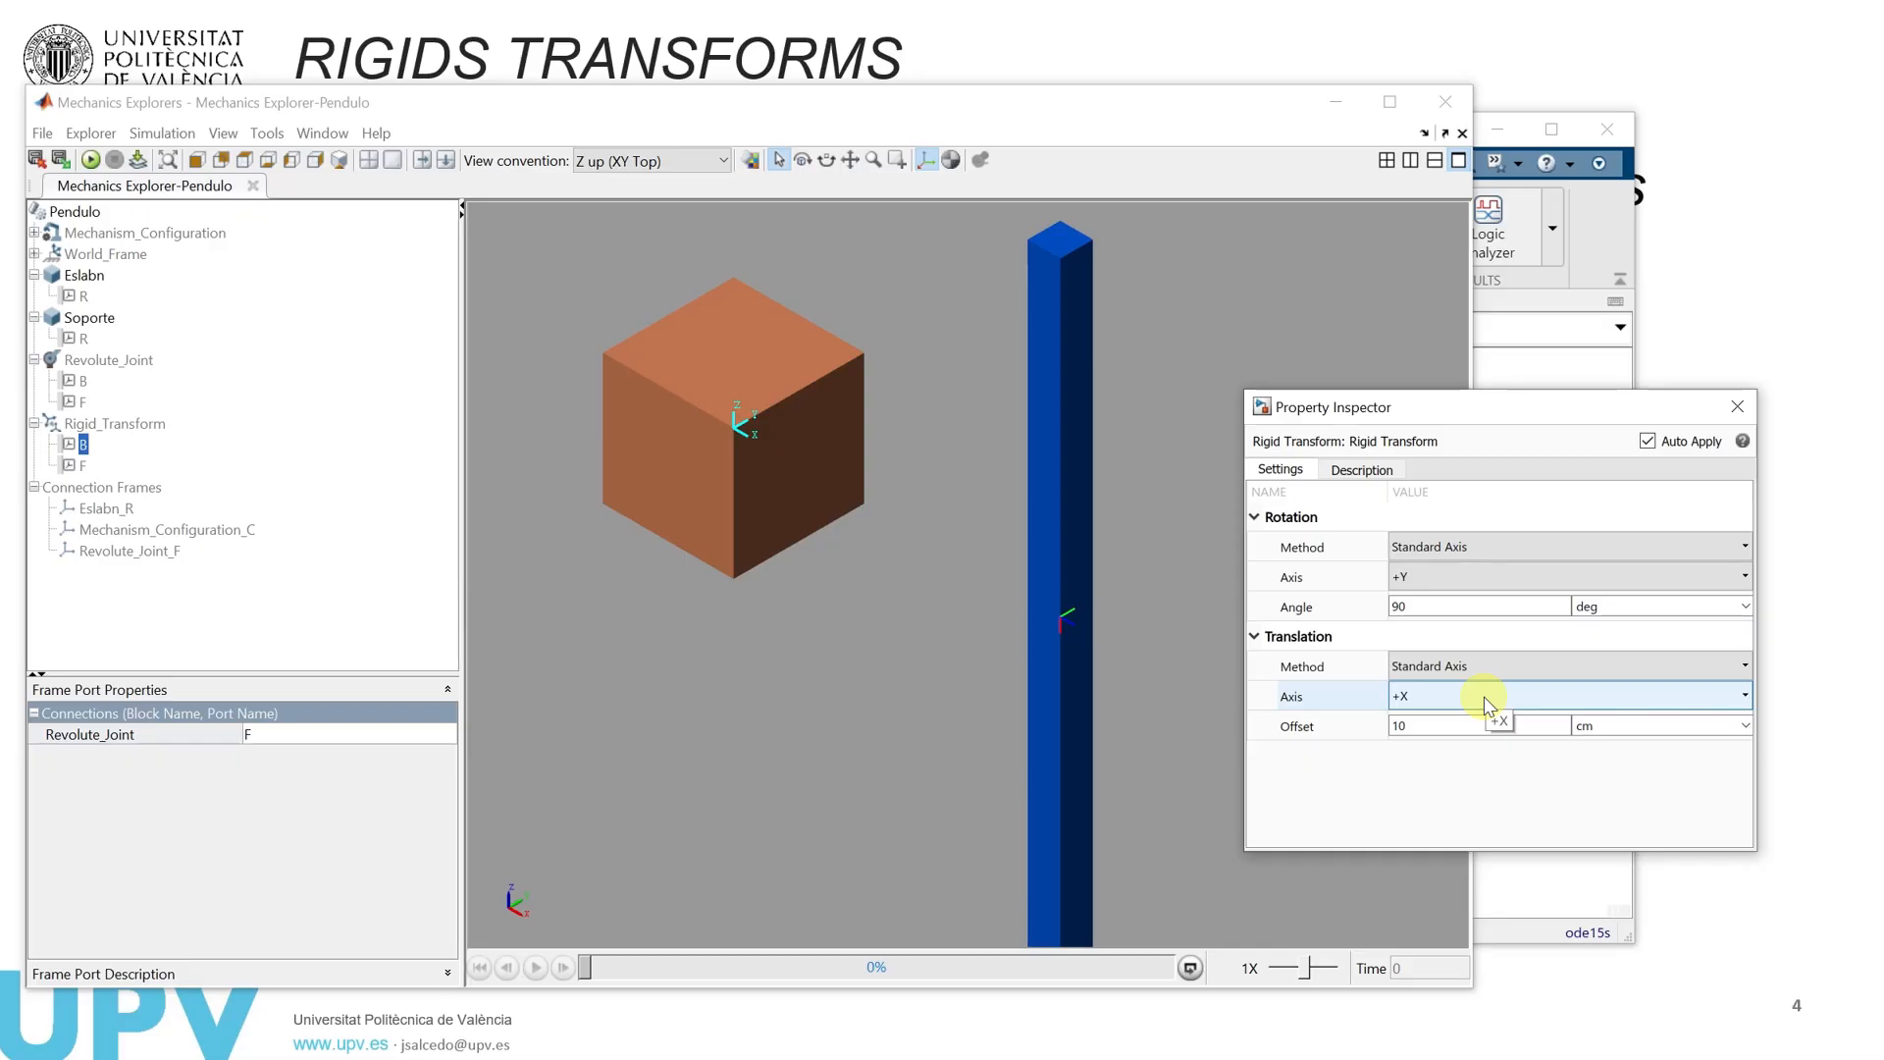
left_click(1580, 546)
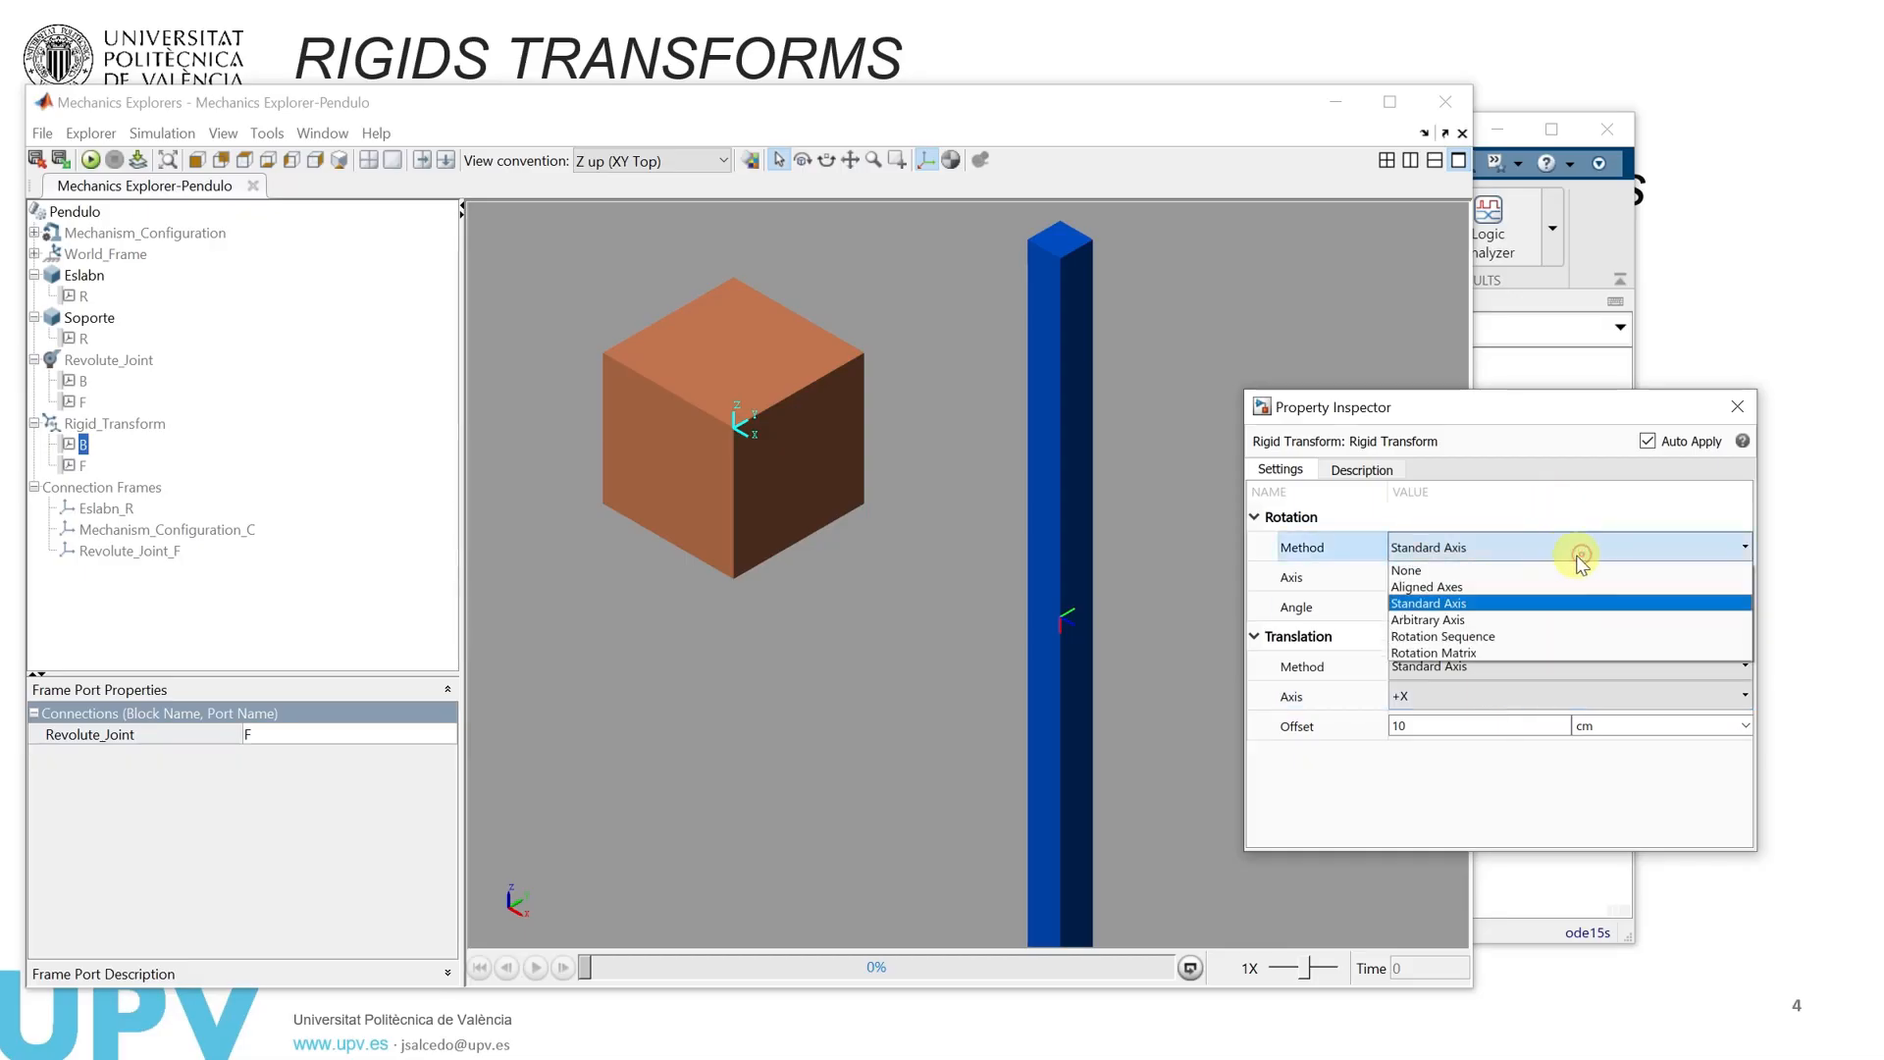
left_click(1439, 588)
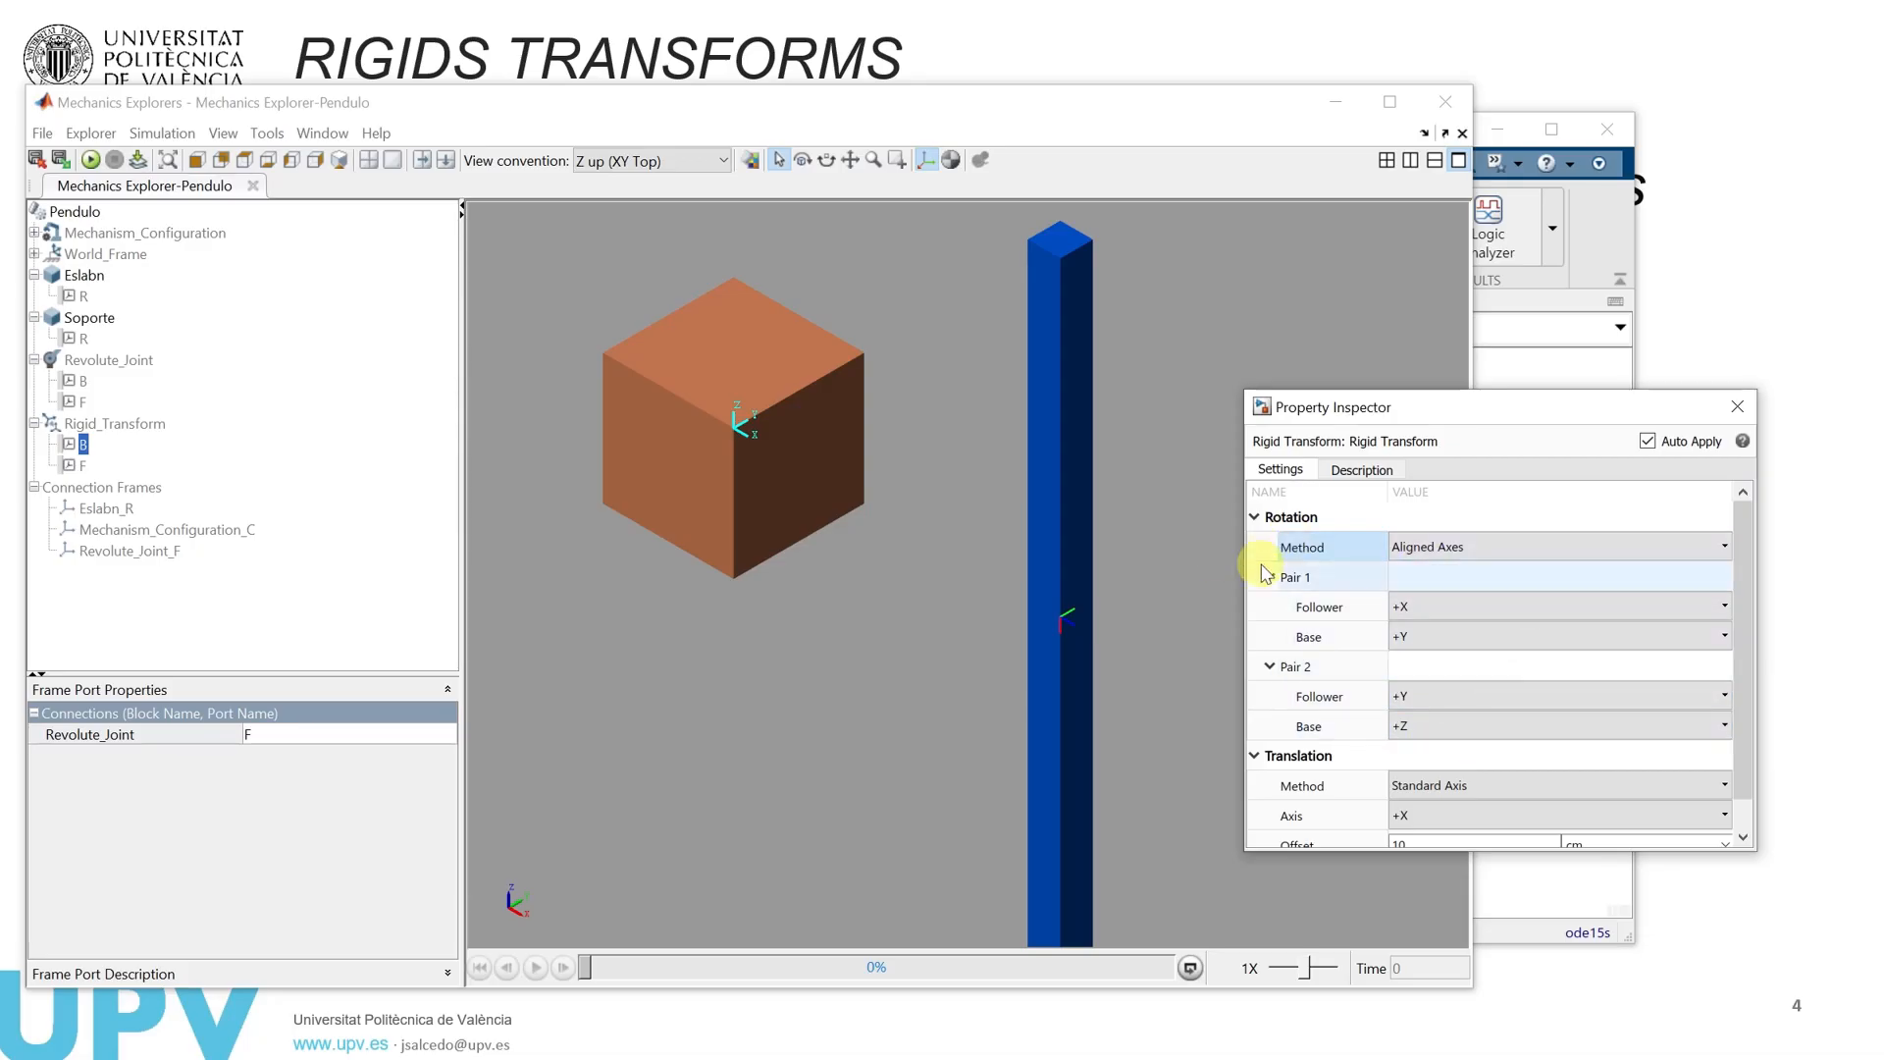
left_click(1450, 559)
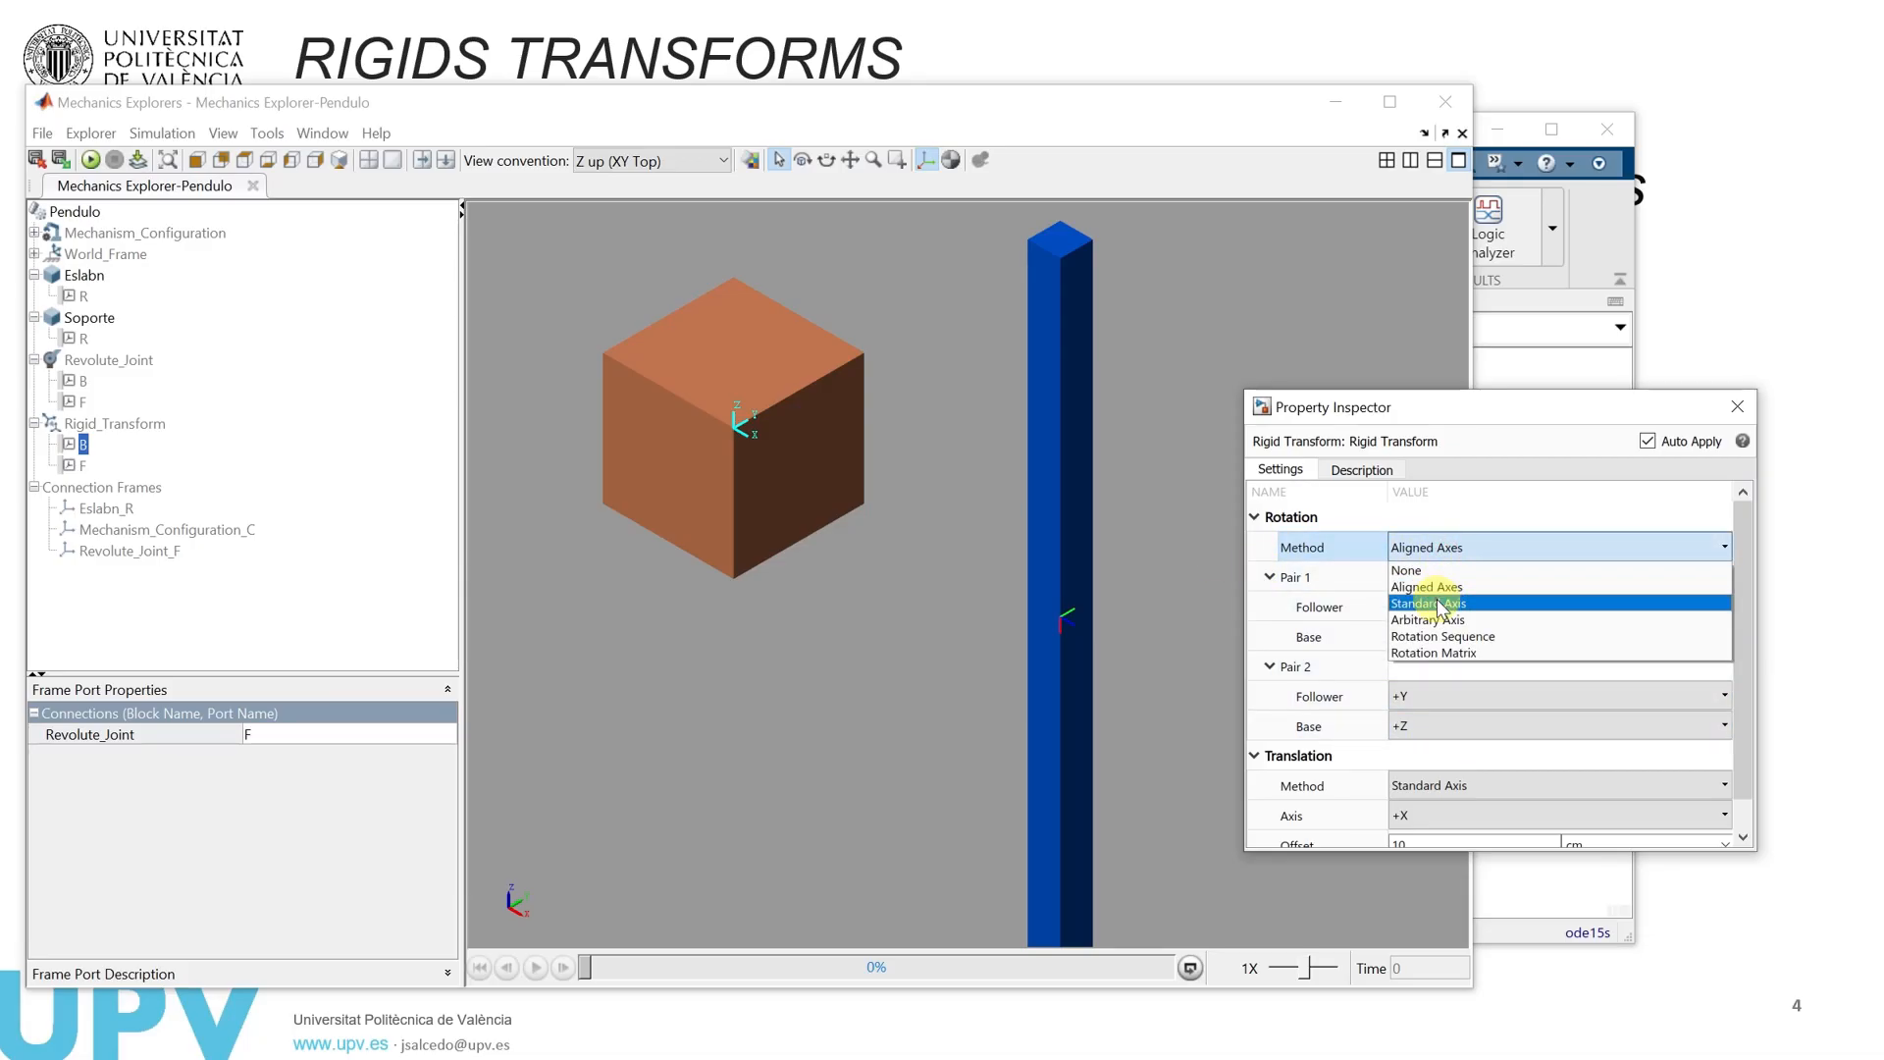
left_click(1440, 594)
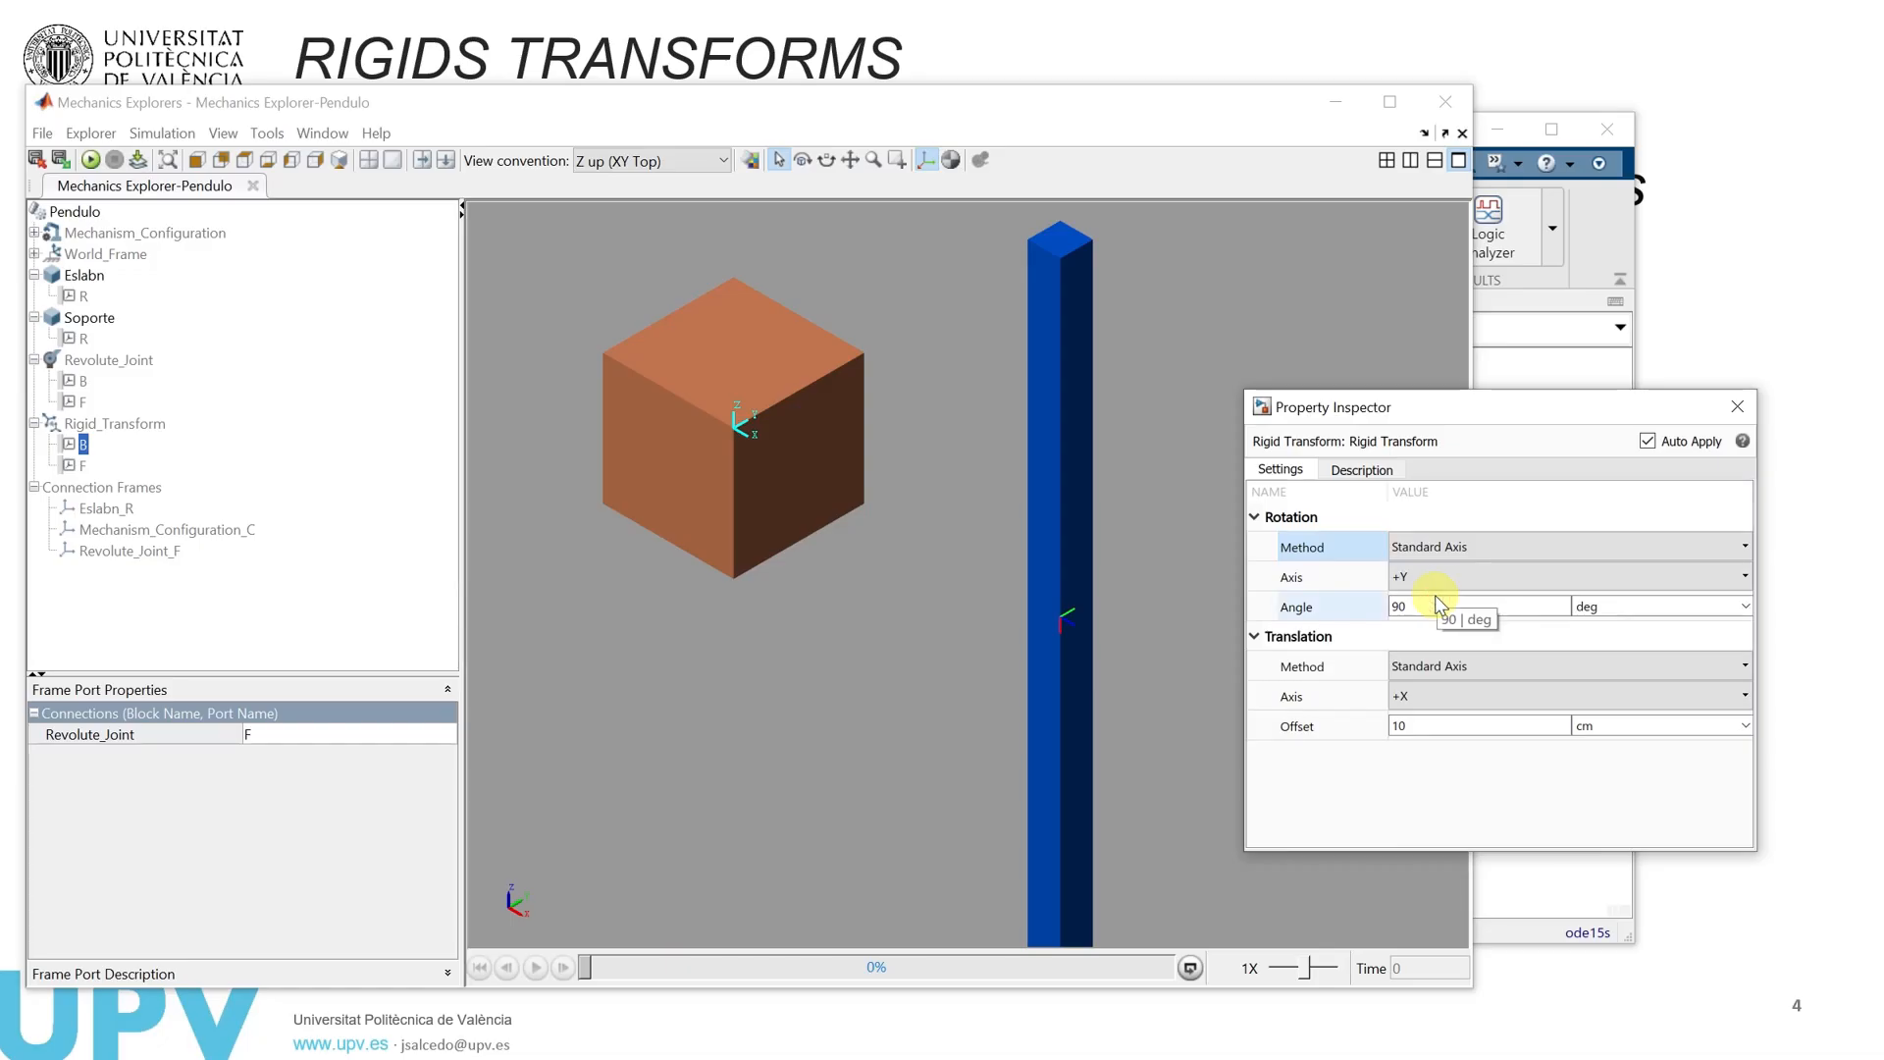
left_click(1502, 542)
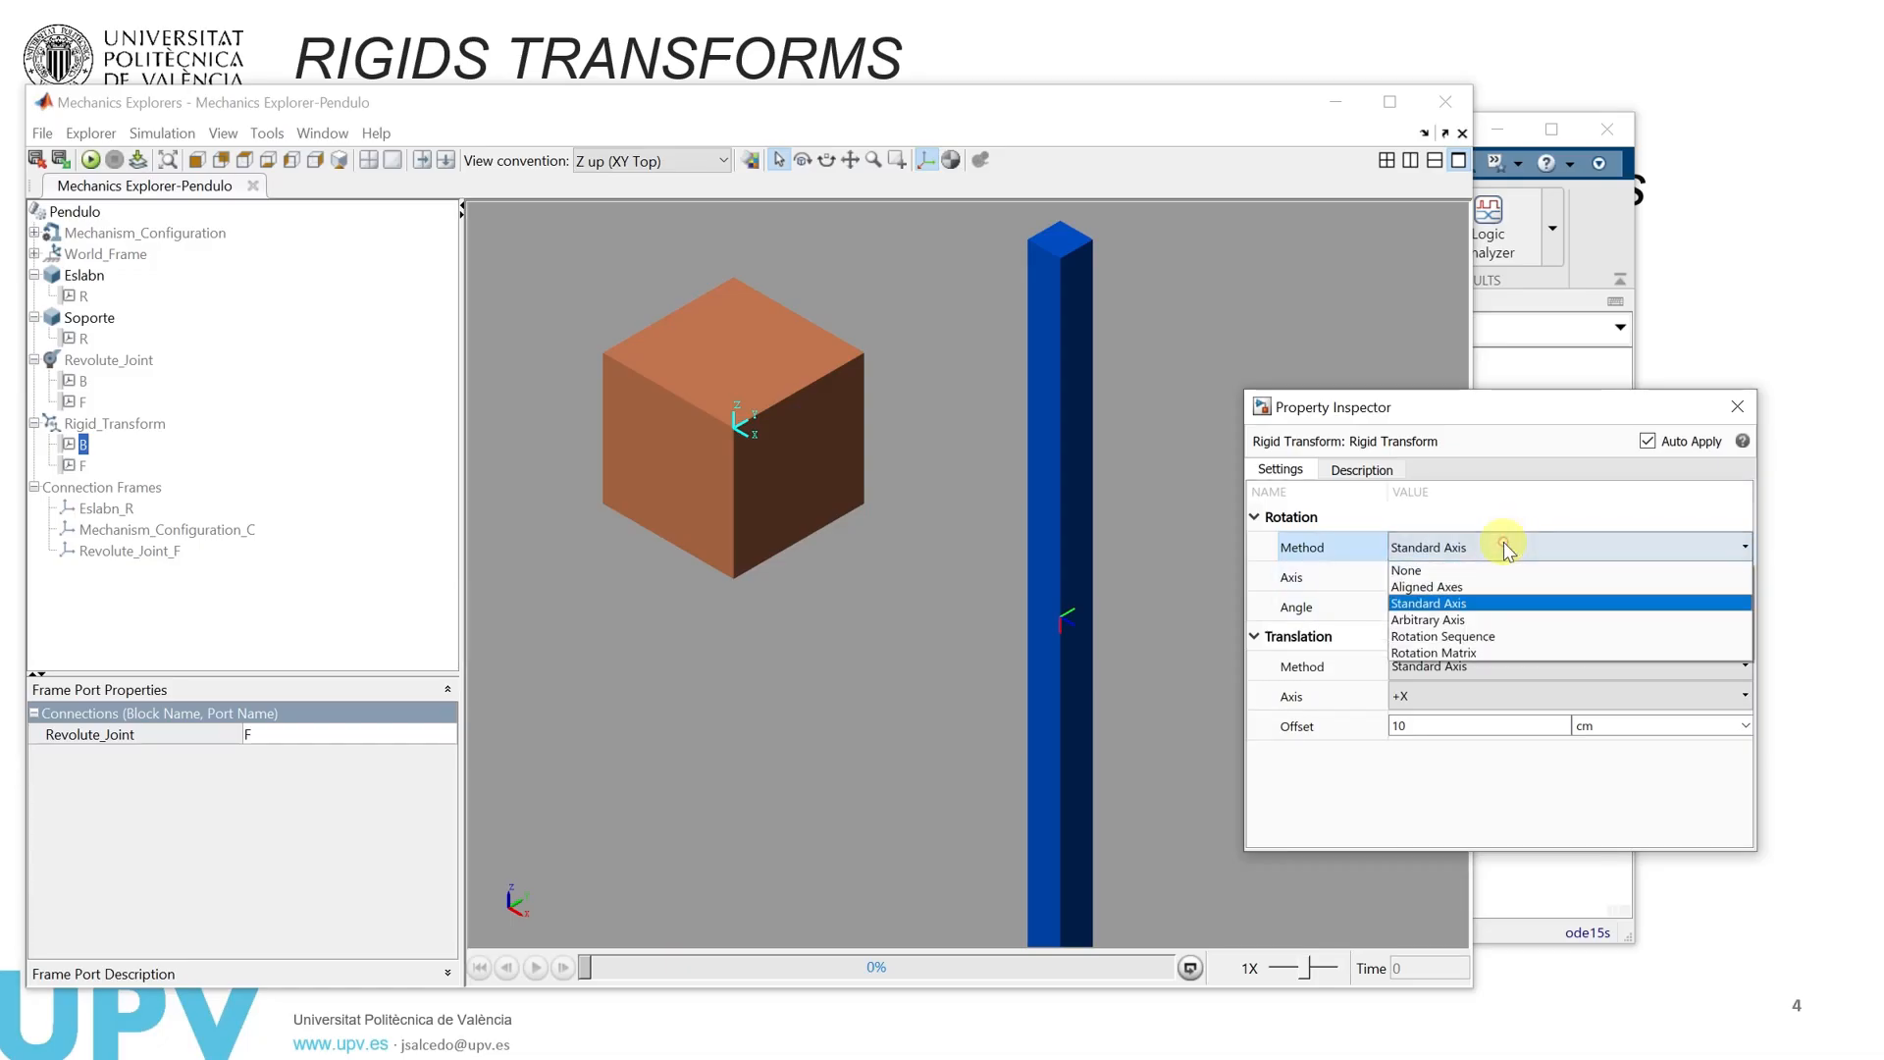
left_click(1487, 610)
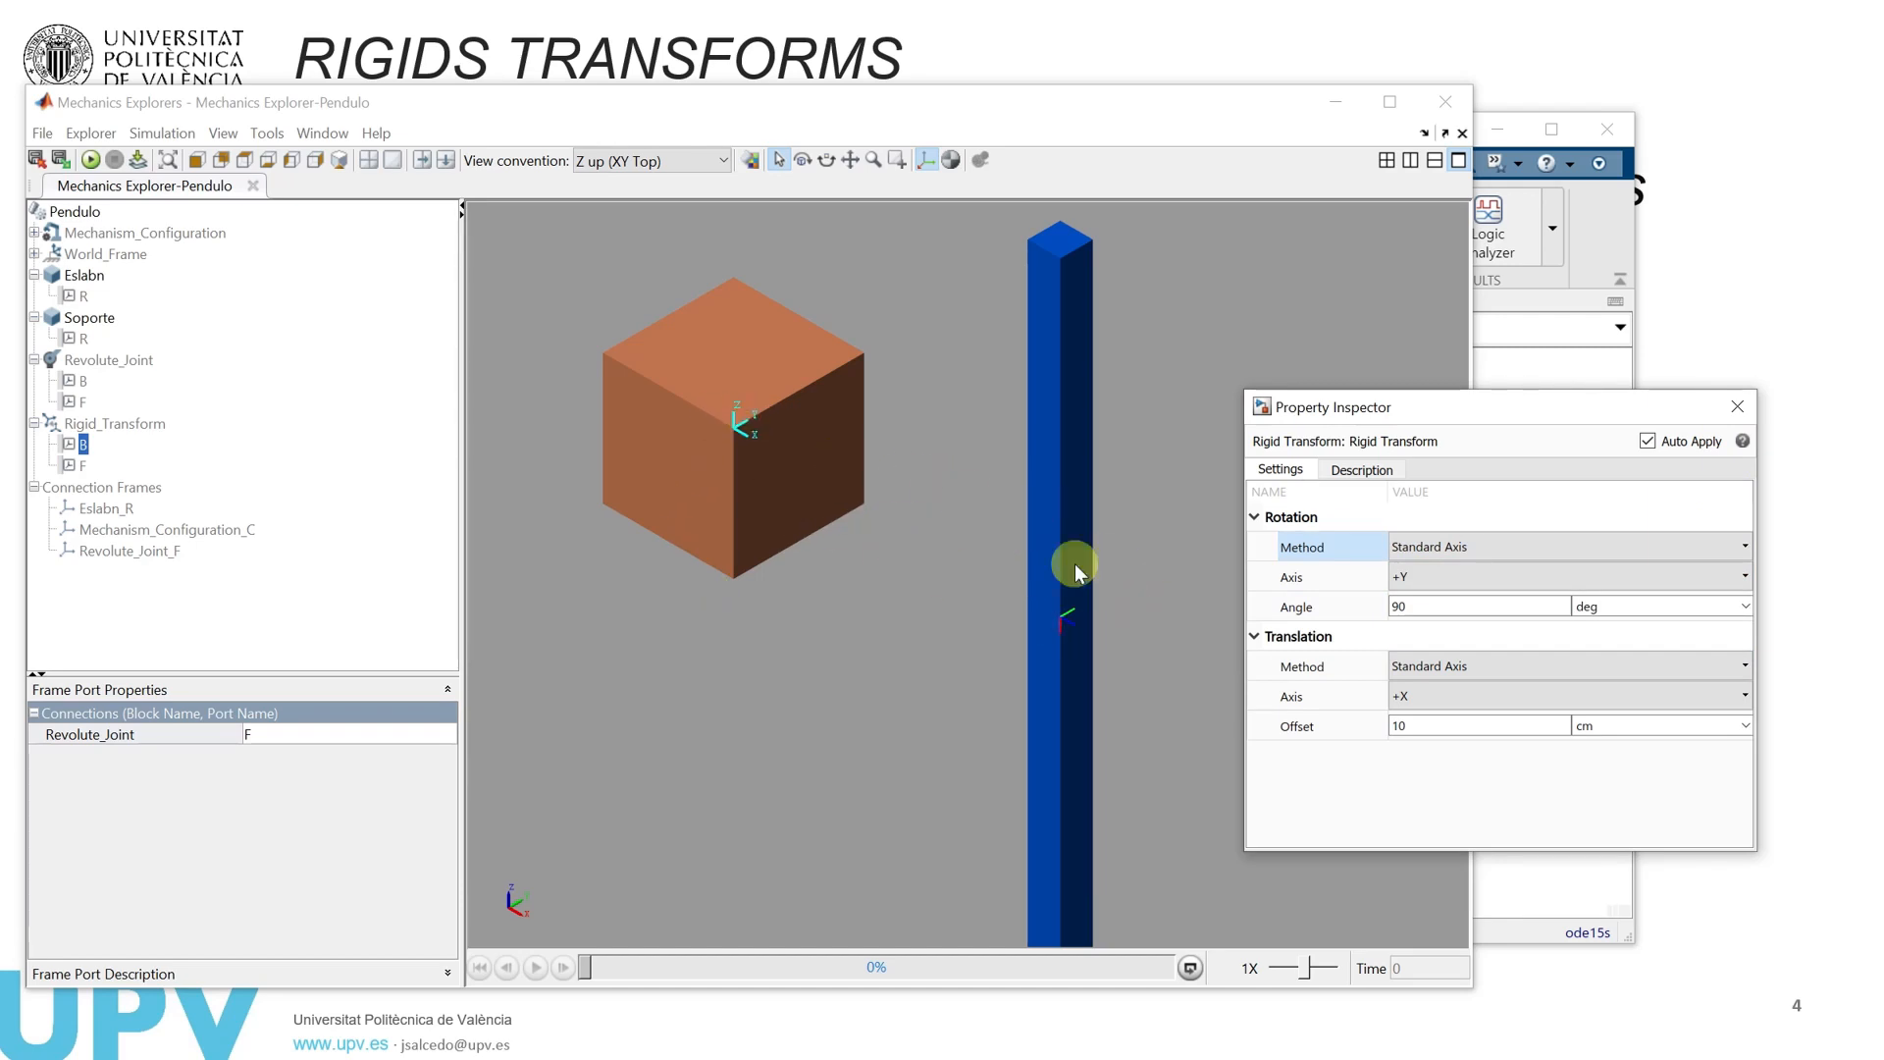
Set the Rigid Transform's translation axis to +Z and refresh the Mechanics Explorer model.
left_click(1521, 697)
left_click(1564, 697)
left_click(1560, 696)
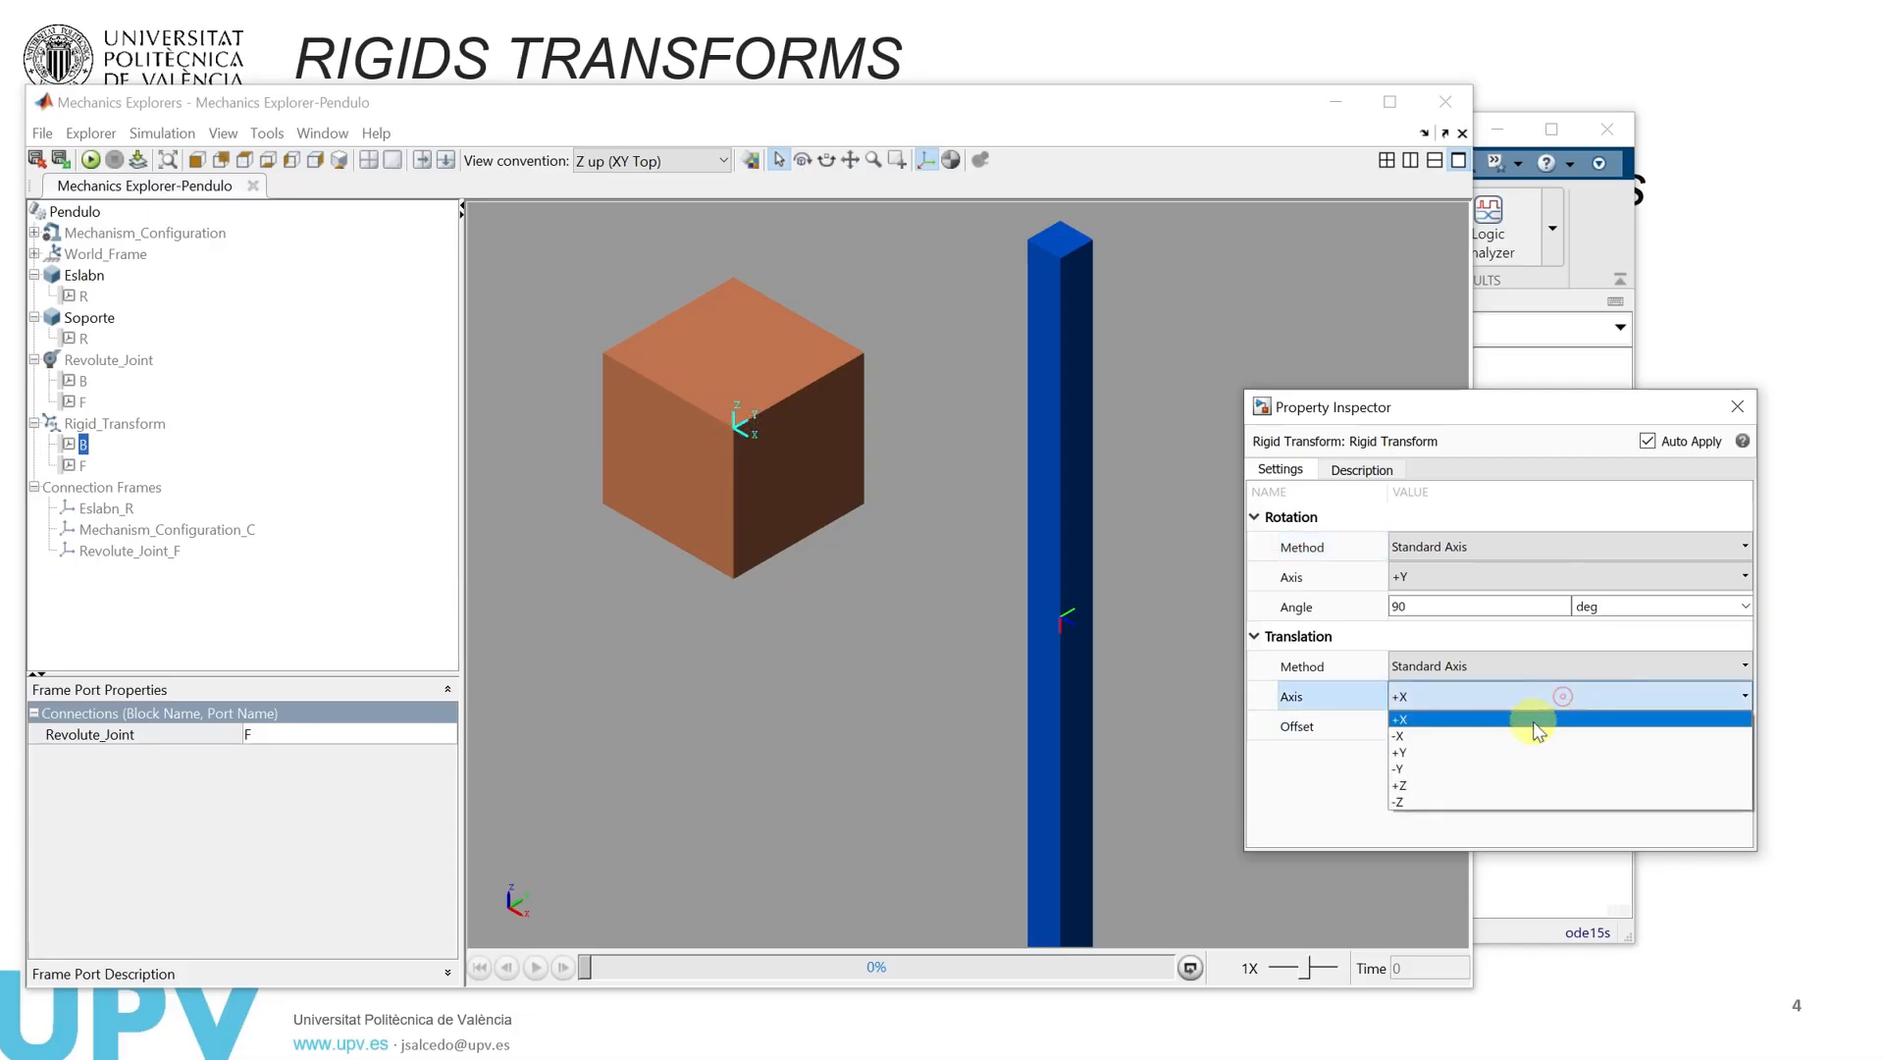
left_click(1425, 787)
left_click(1210, 634)
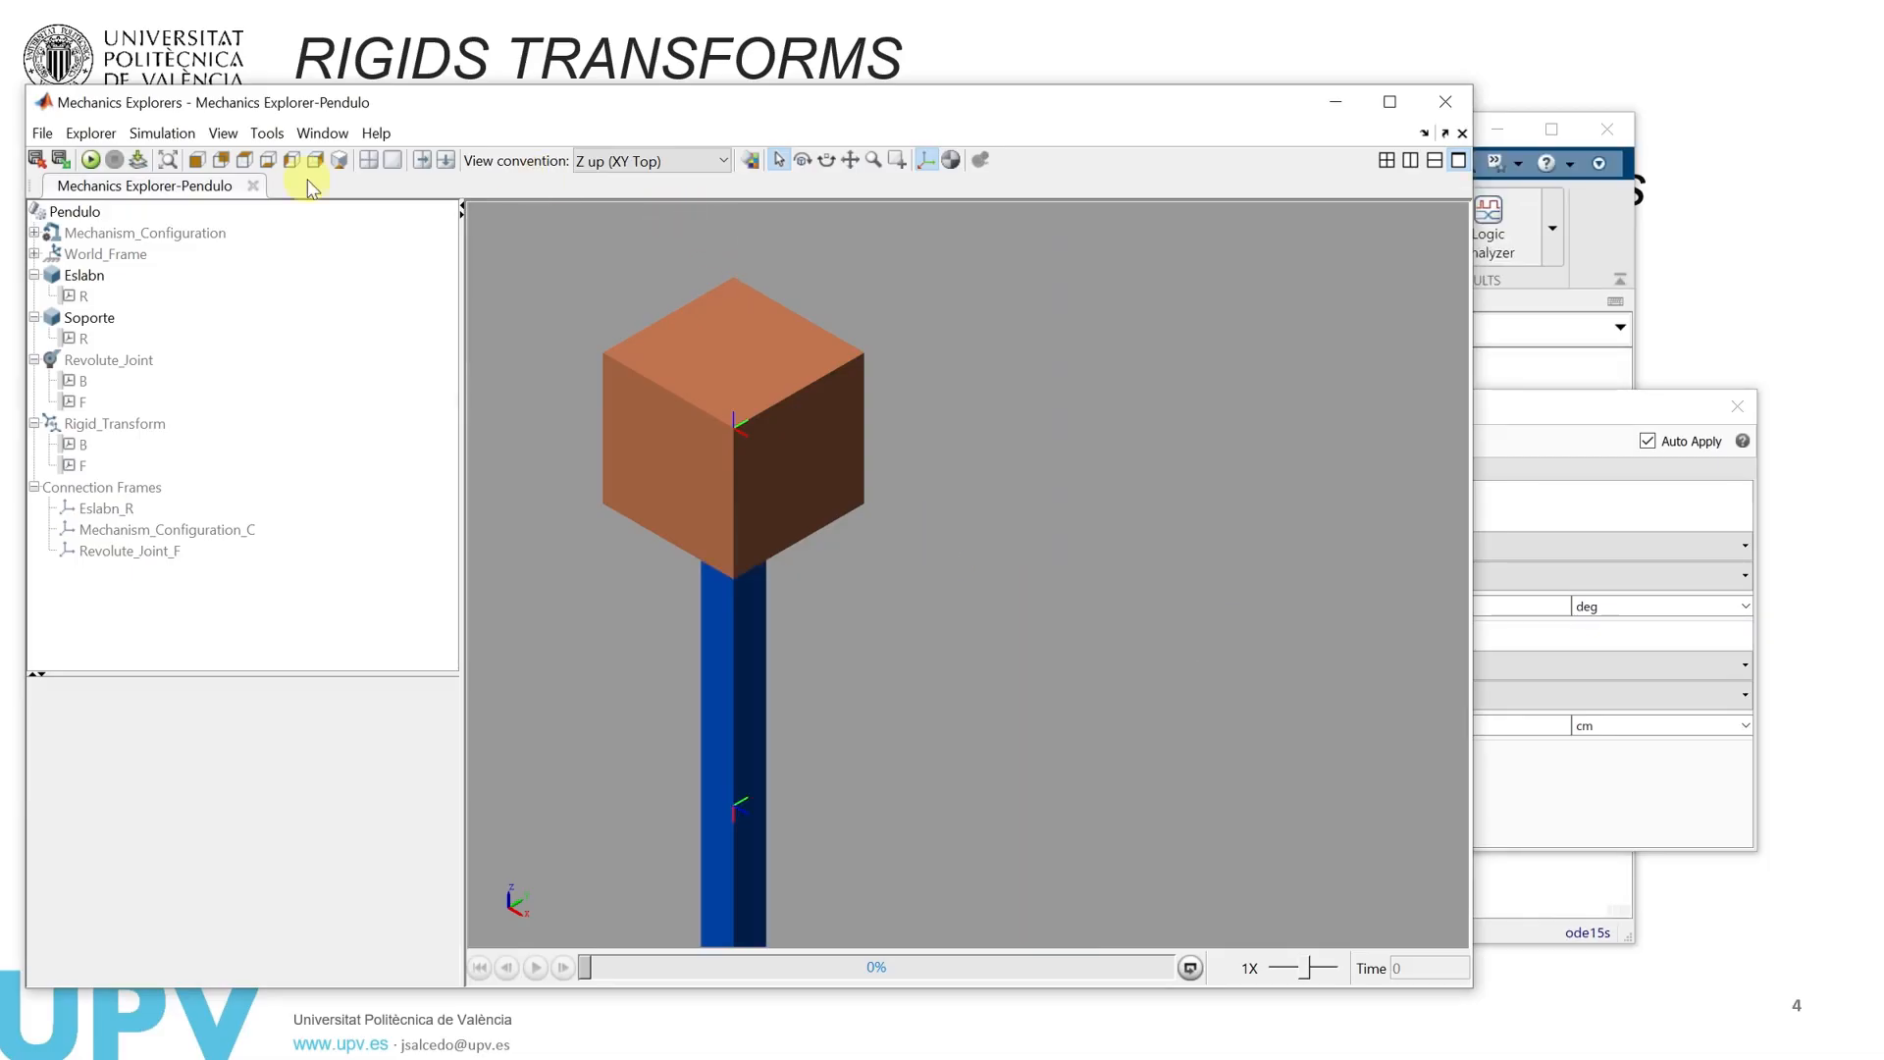
Fit the whole pendulum in the view and rotate it to inspect how the link meets the support.
left_click(165, 161)
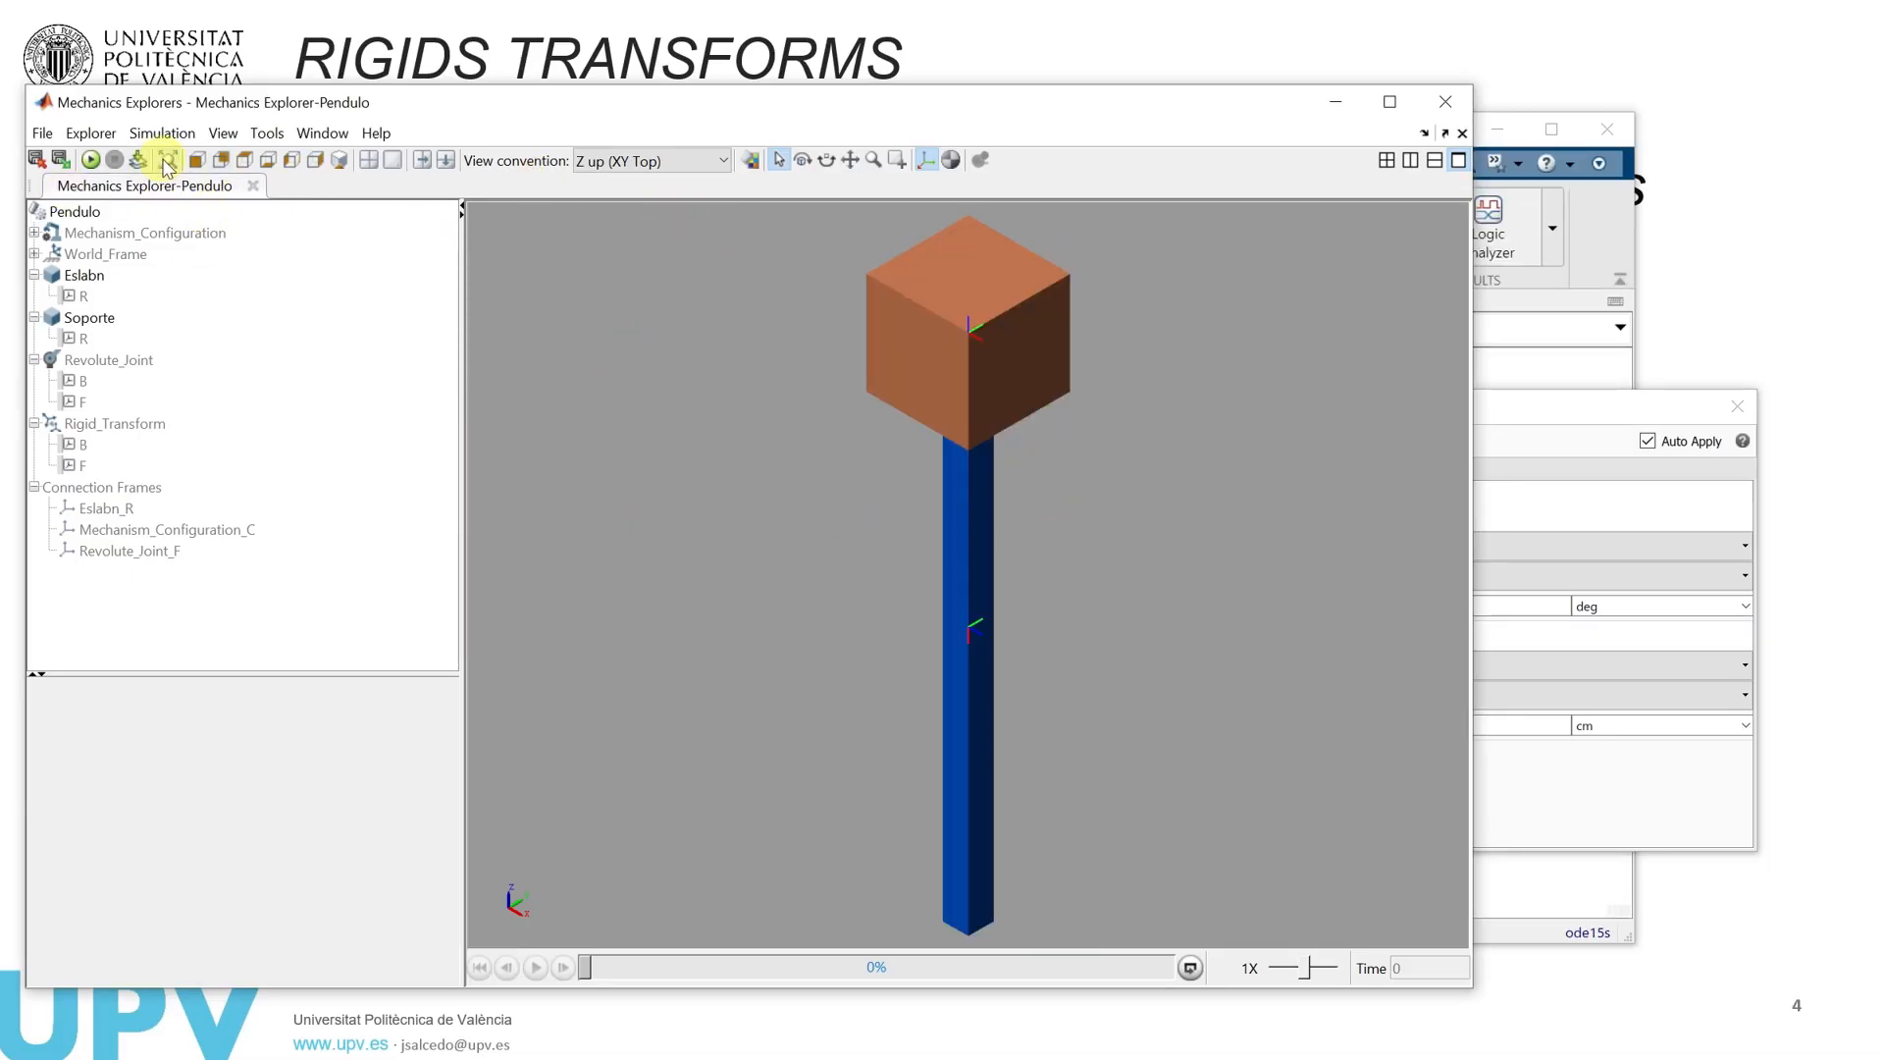
left_click(803, 160)
left_click_drag(751, 541, 886, 511)
left_click_drag(953, 452, 968, 429)
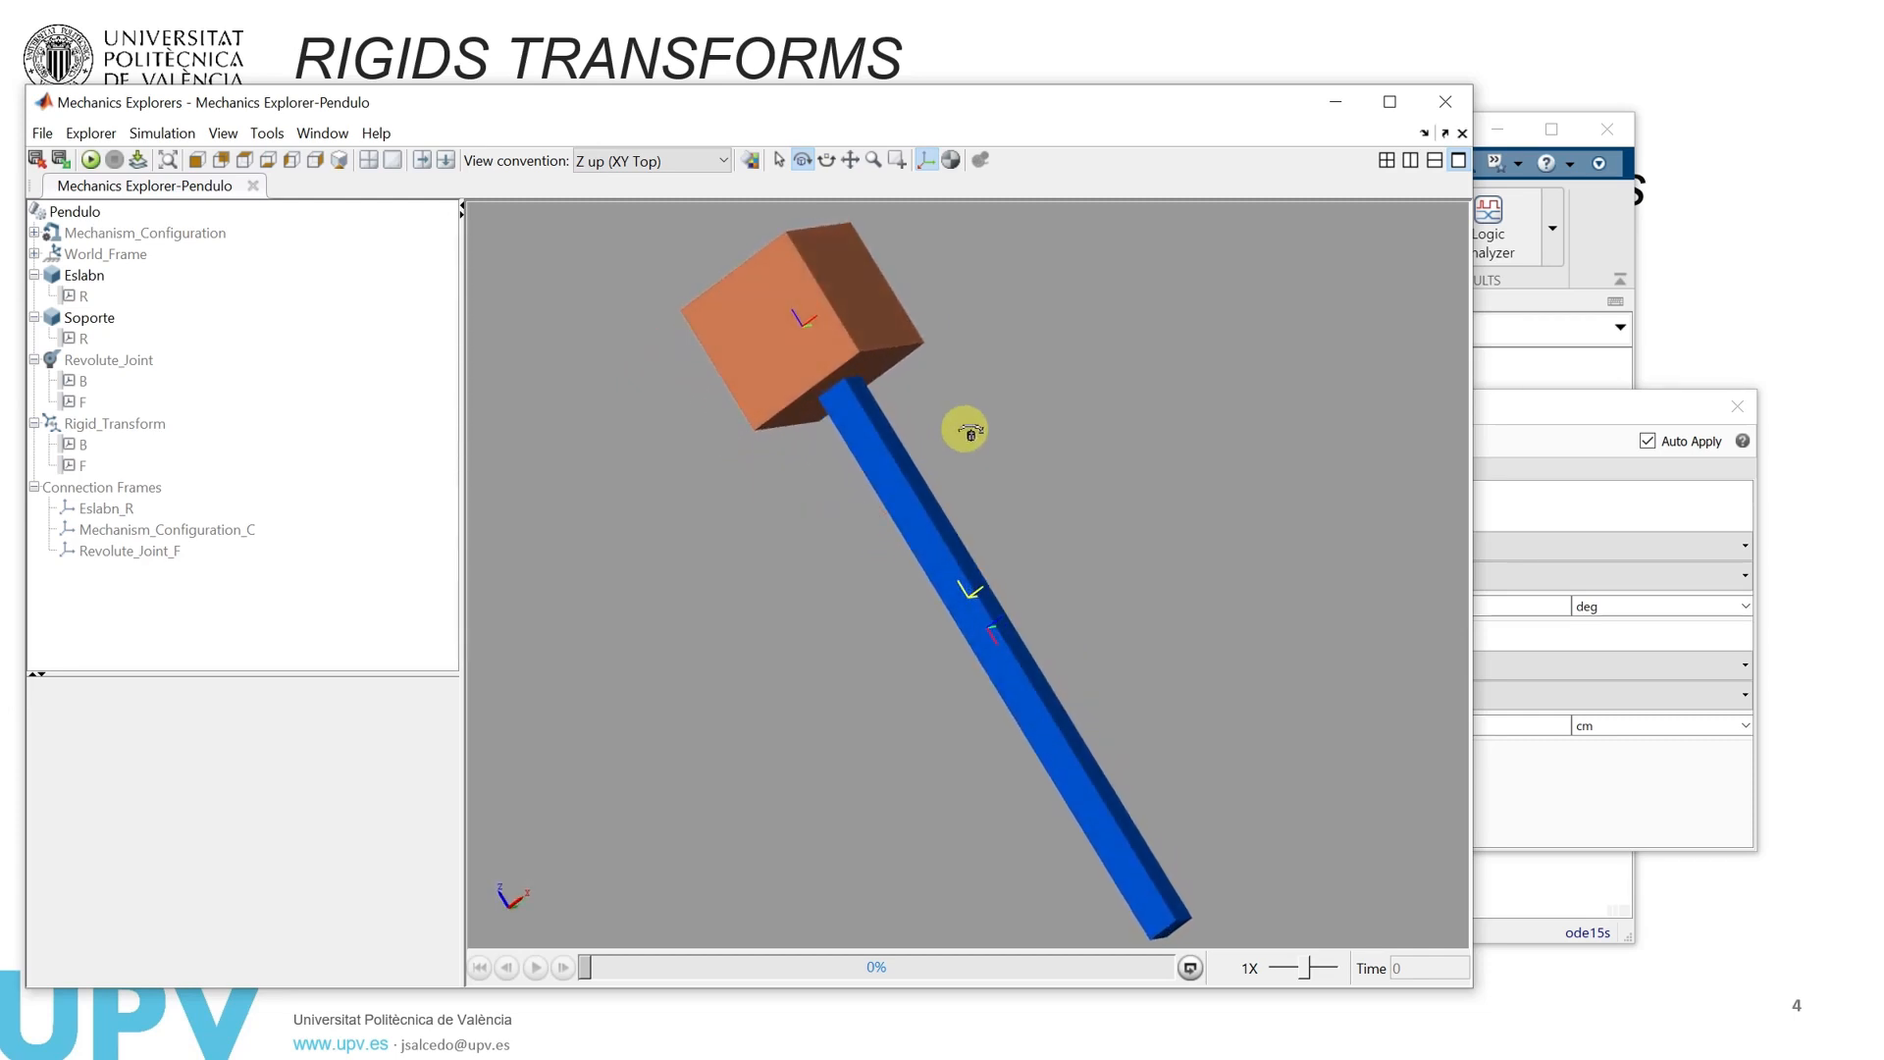
Read the Rigid Transform block's description in the Property Inspector and return to its settings.
left_click(1591, 409)
left_click(1362, 469)
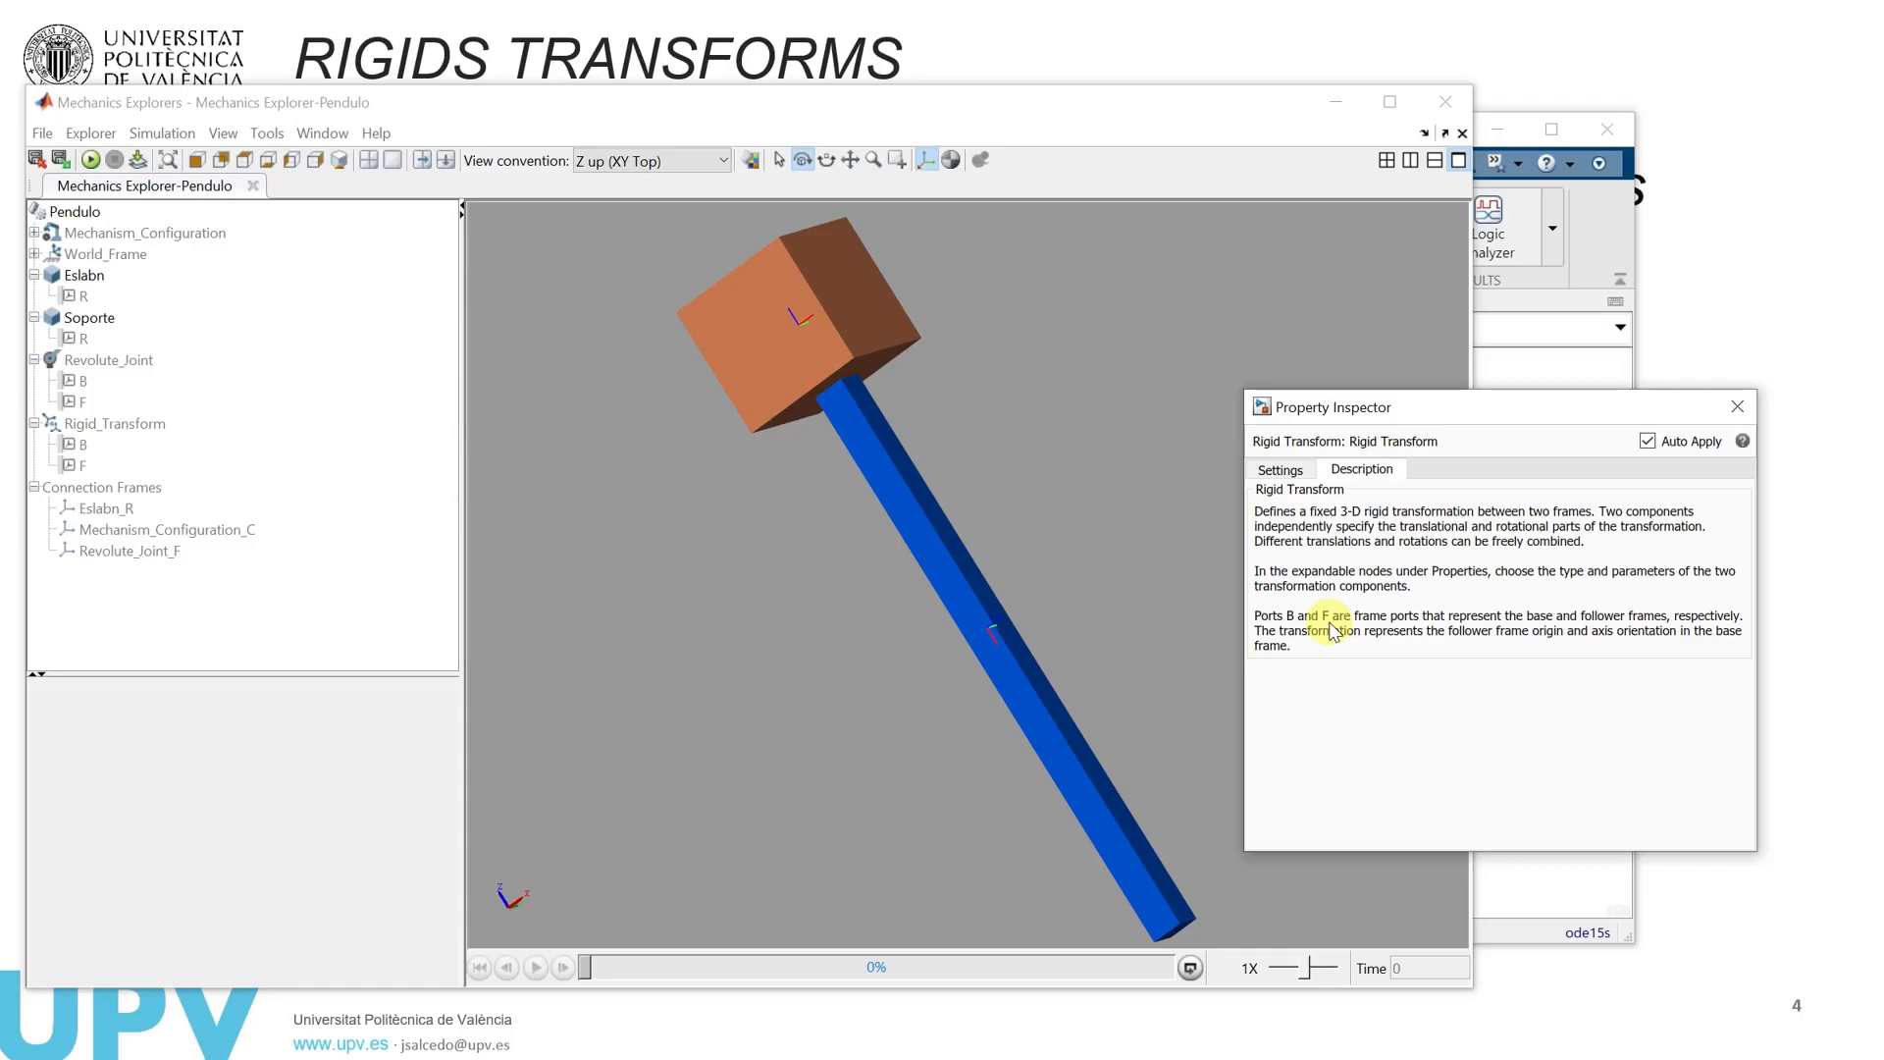
left_click(1283, 470)
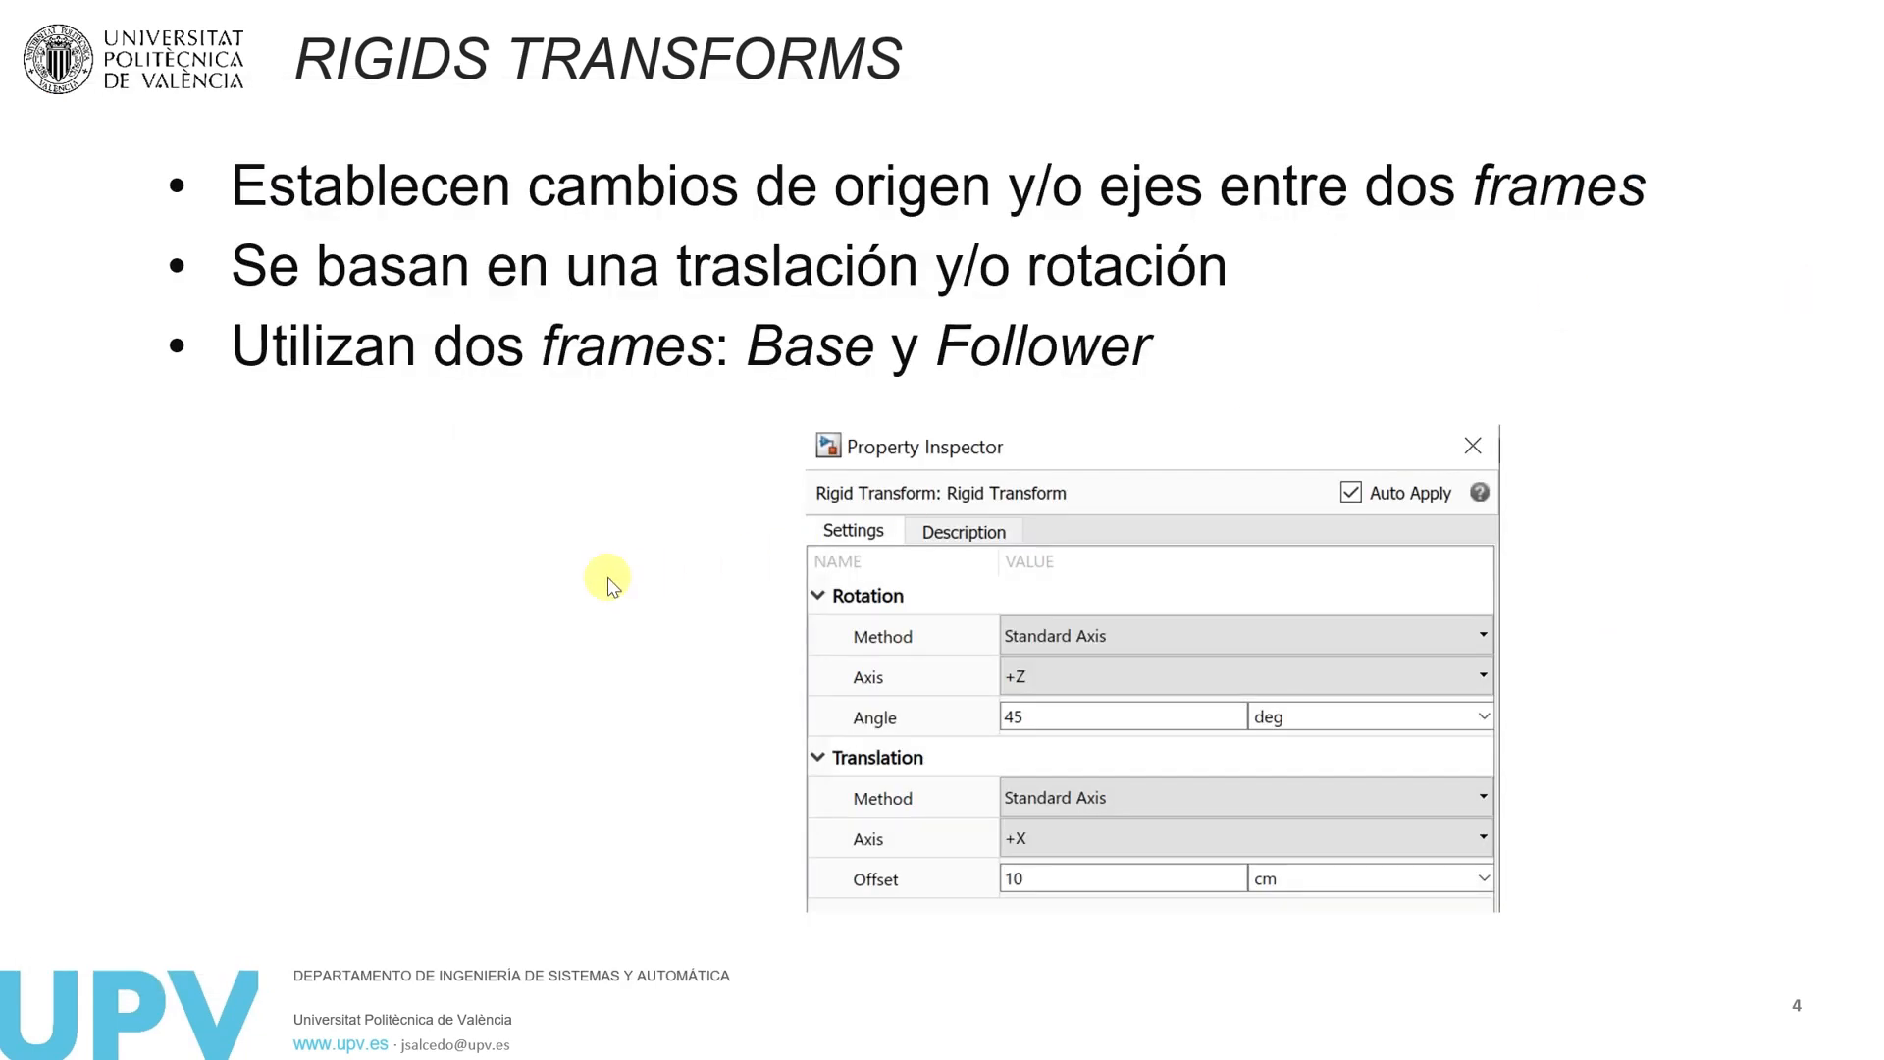
key("Right")
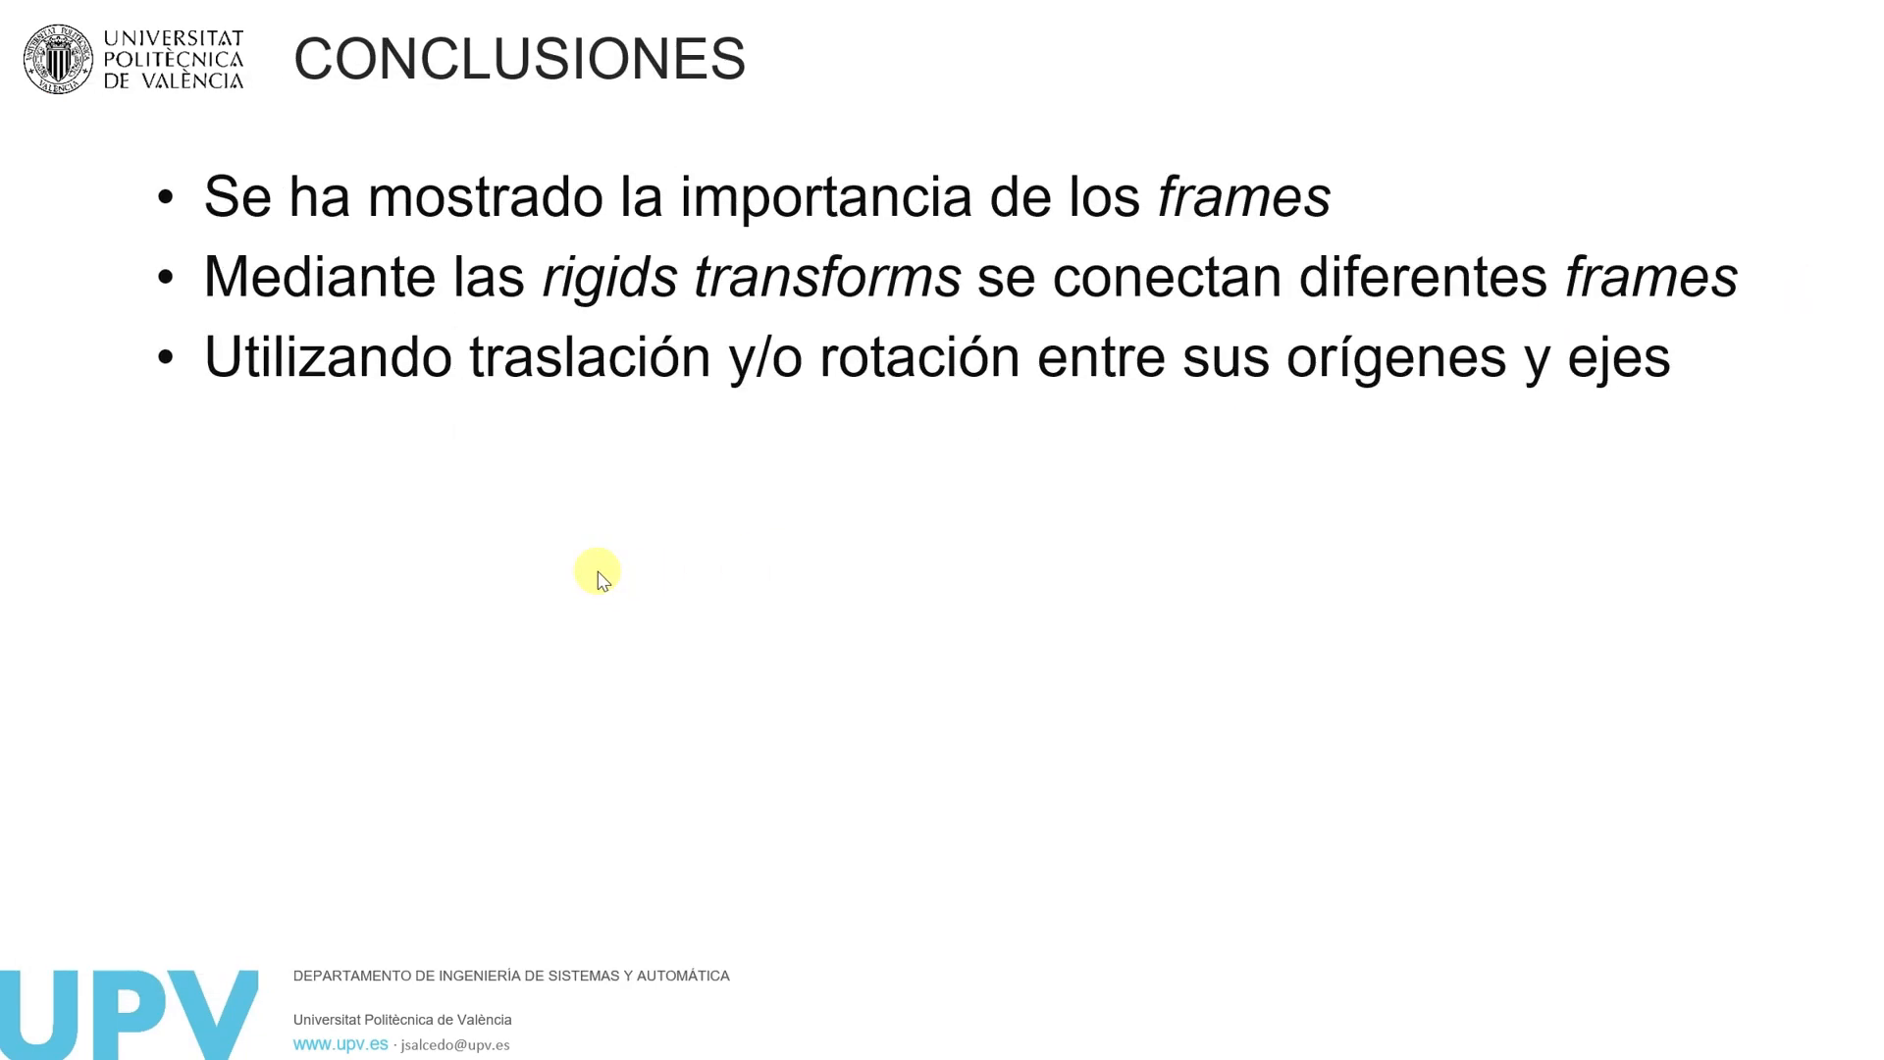